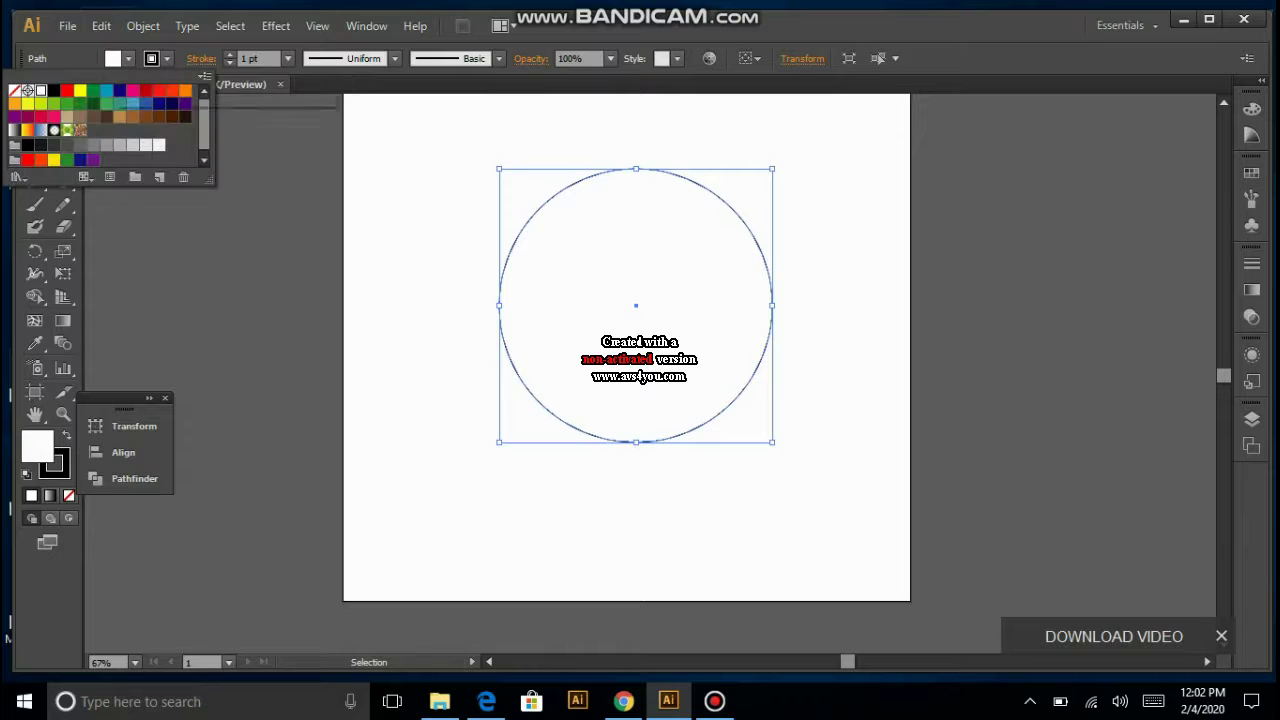
Step: Fill the selected circle with red and remove its stroke
click(67, 90)
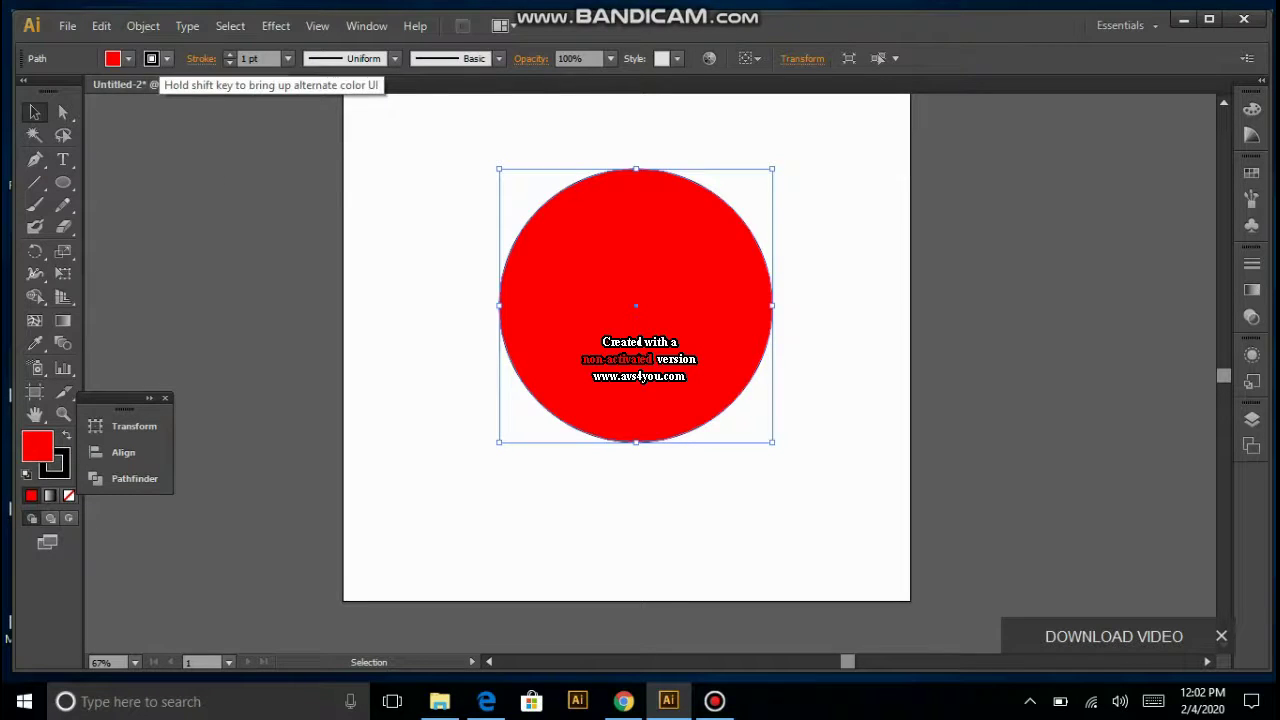
click(152, 58)
click(15, 90)
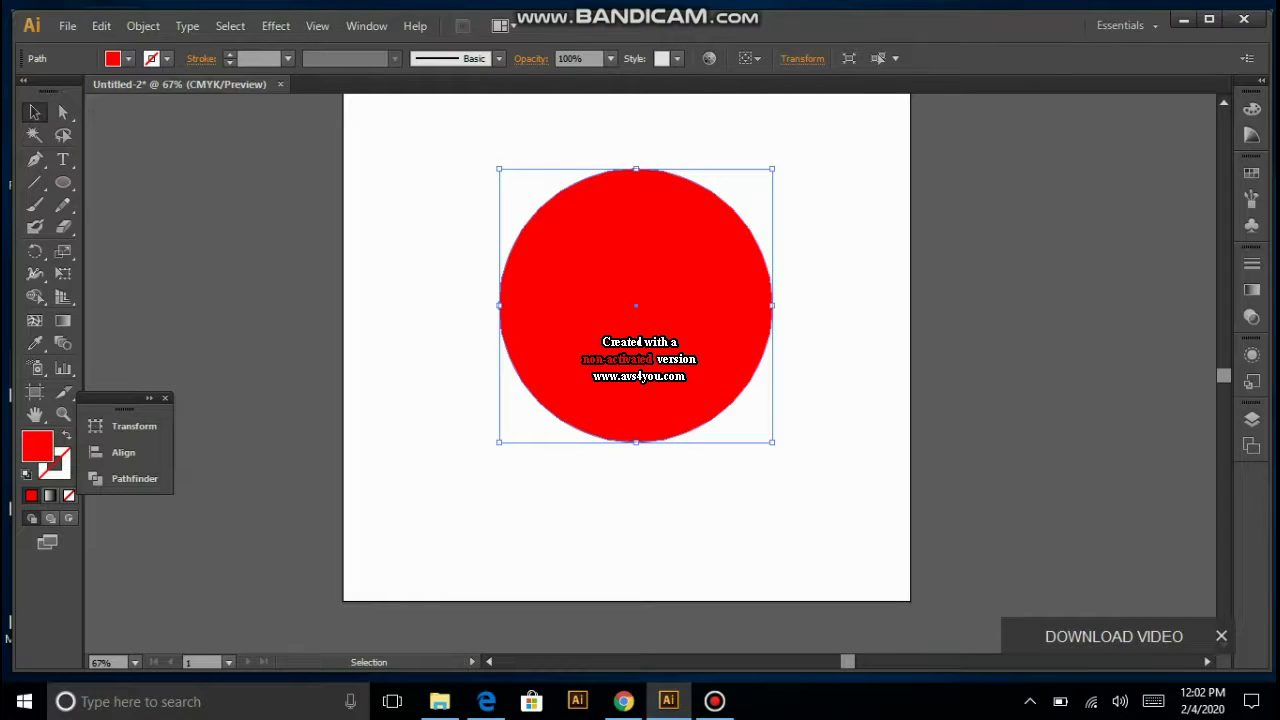
Step: Apply a 3D Revolve effect to the red circle with 360° angle, 0 pt offset from the left edge and Plastic Shading, using the preview
click(276, 25)
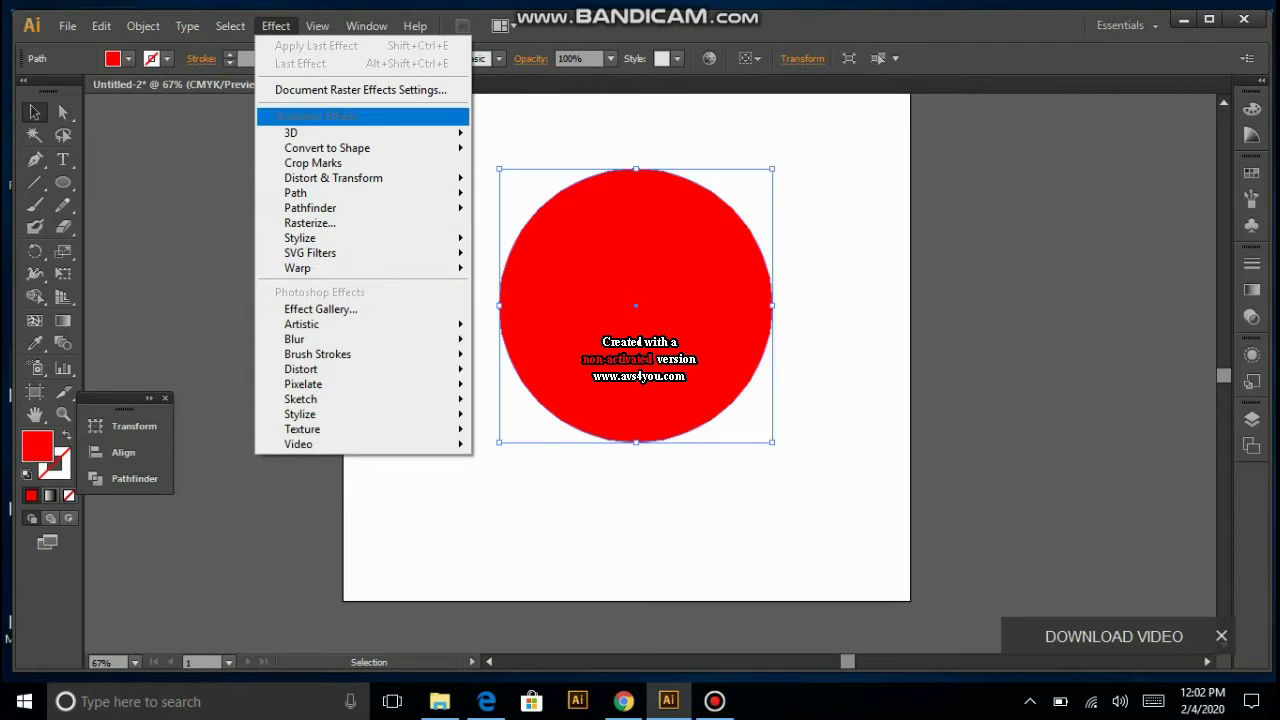
mouse_move(300, 132)
click(142, 156)
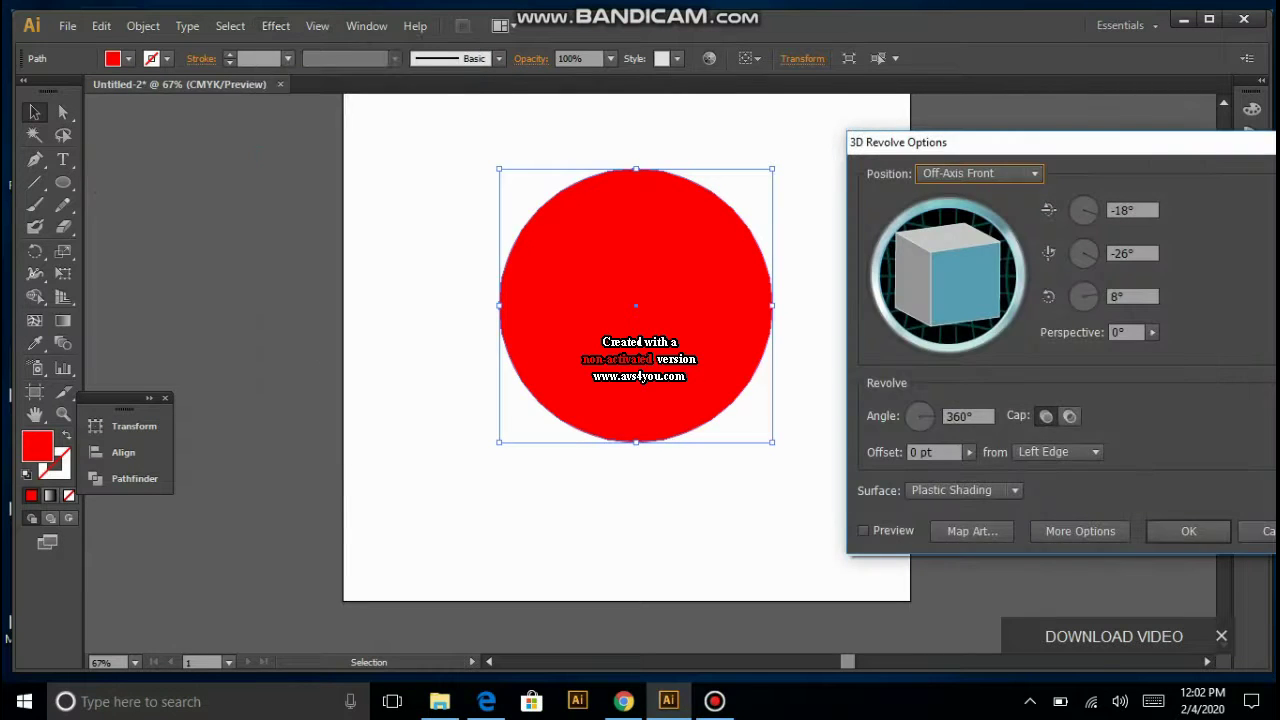
click(864, 530)
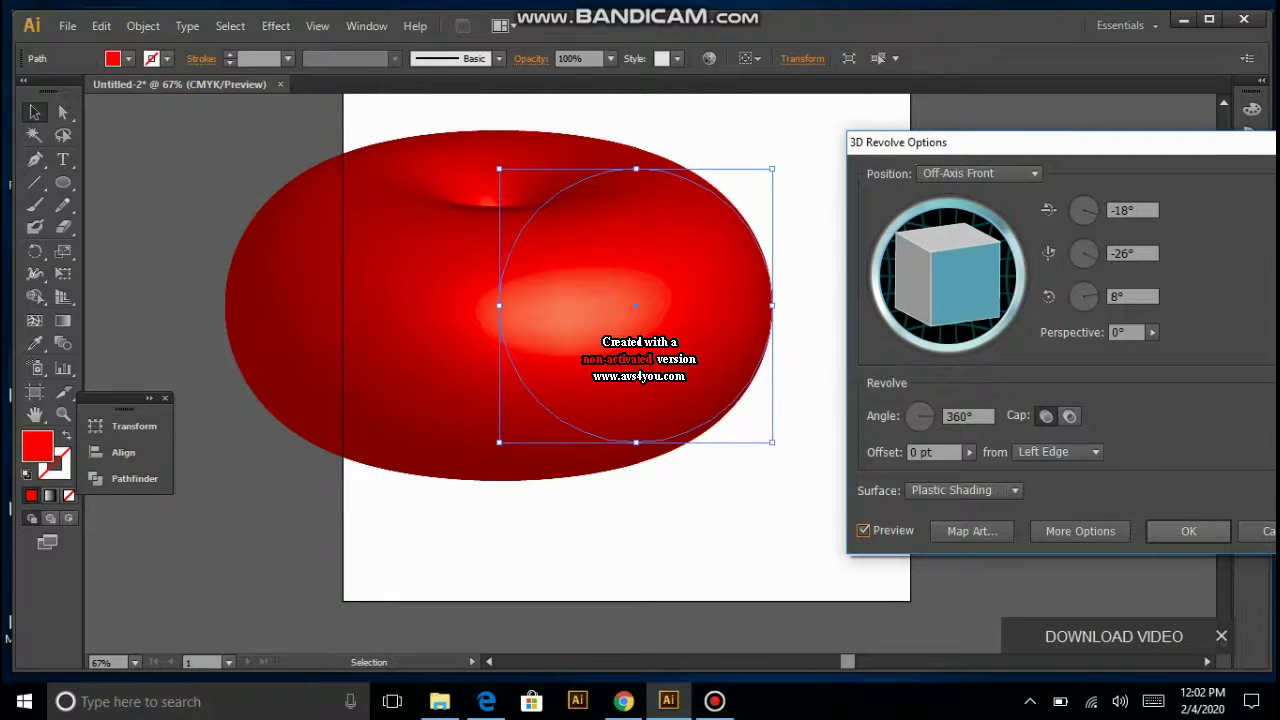
key(Return)
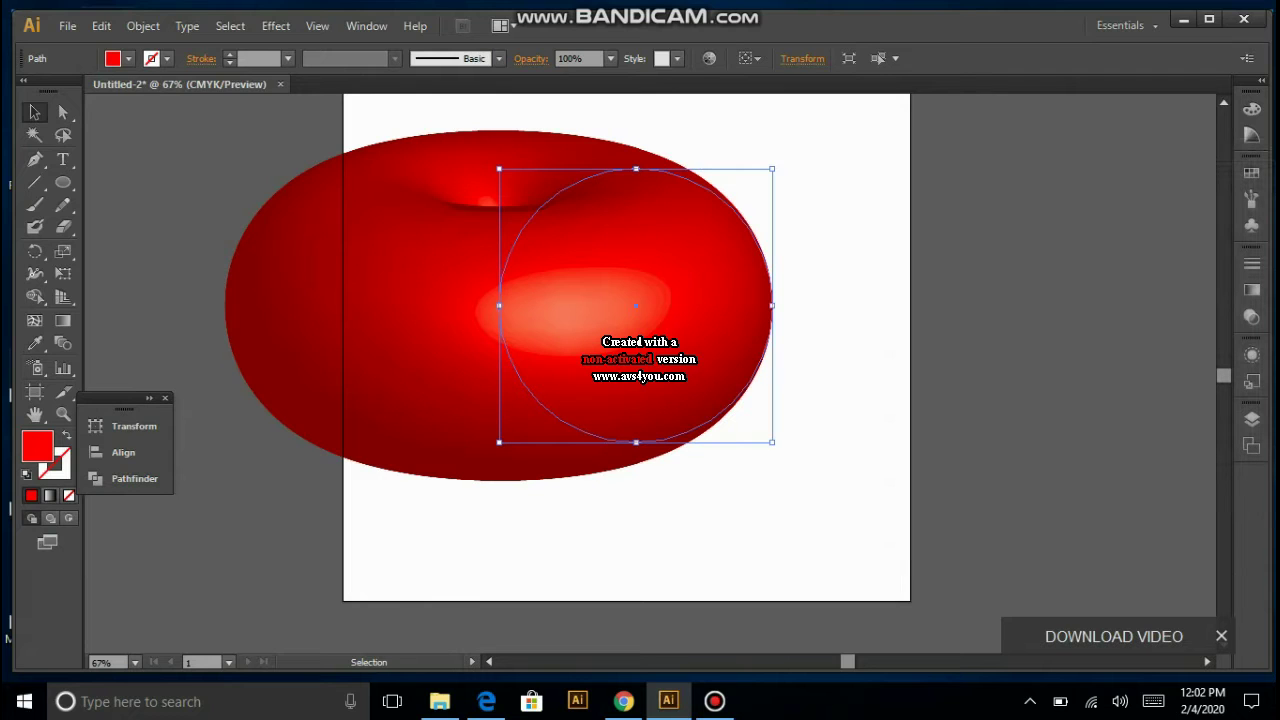
Step: Reshape the revolved circle into an apple form by stretching it taller, narrowing it and tilting it slightly clockwise
drag(658, 174, 658, 151)
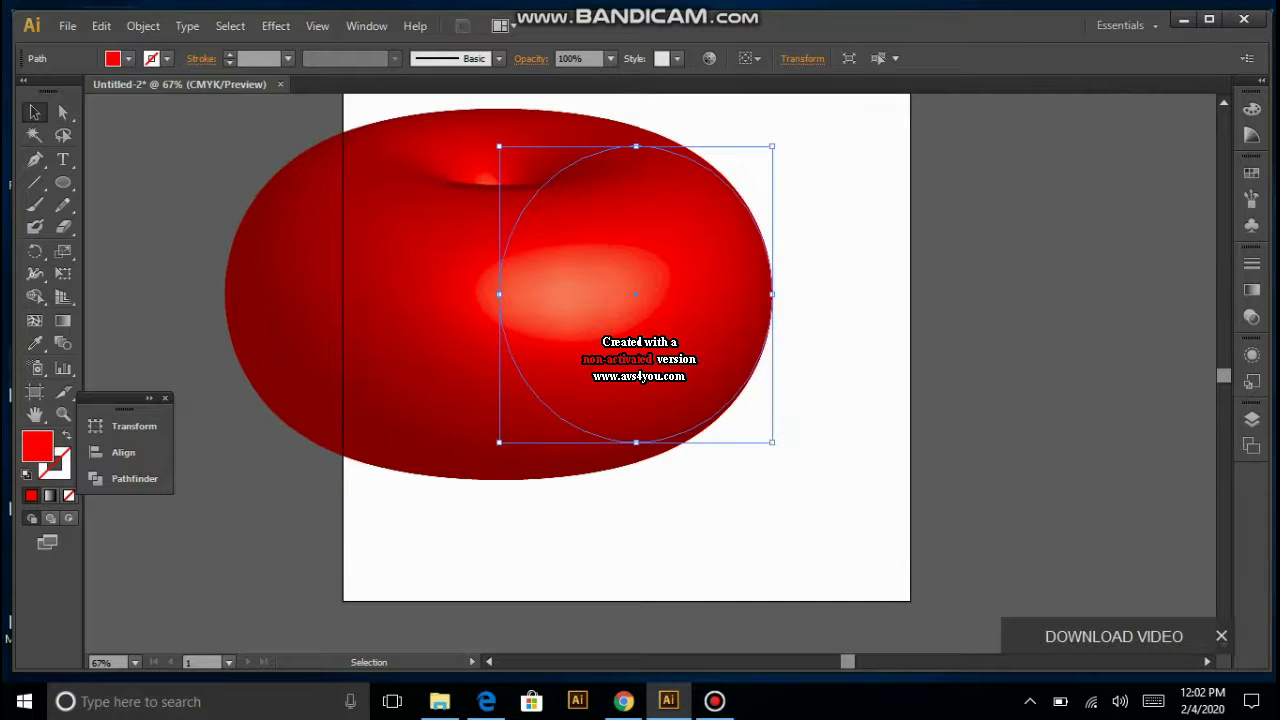
drag(523, 299, 587, 292)
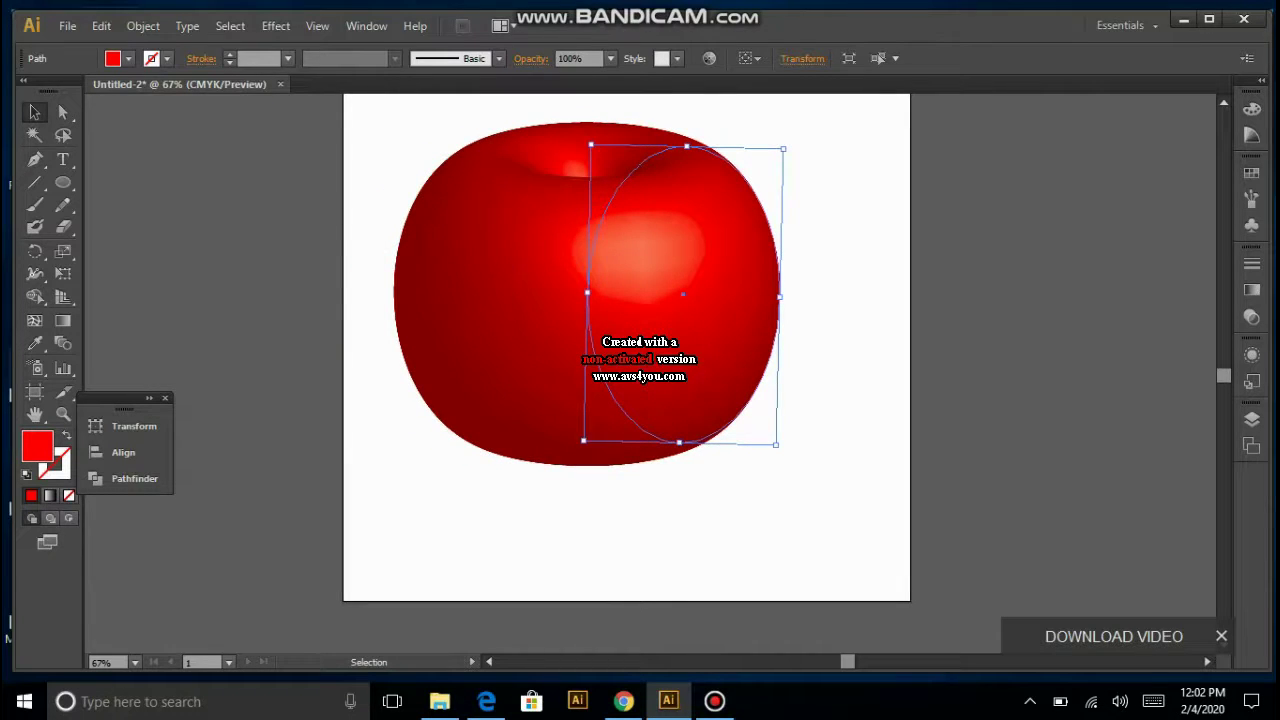
drag(779, 296, 786, 296)
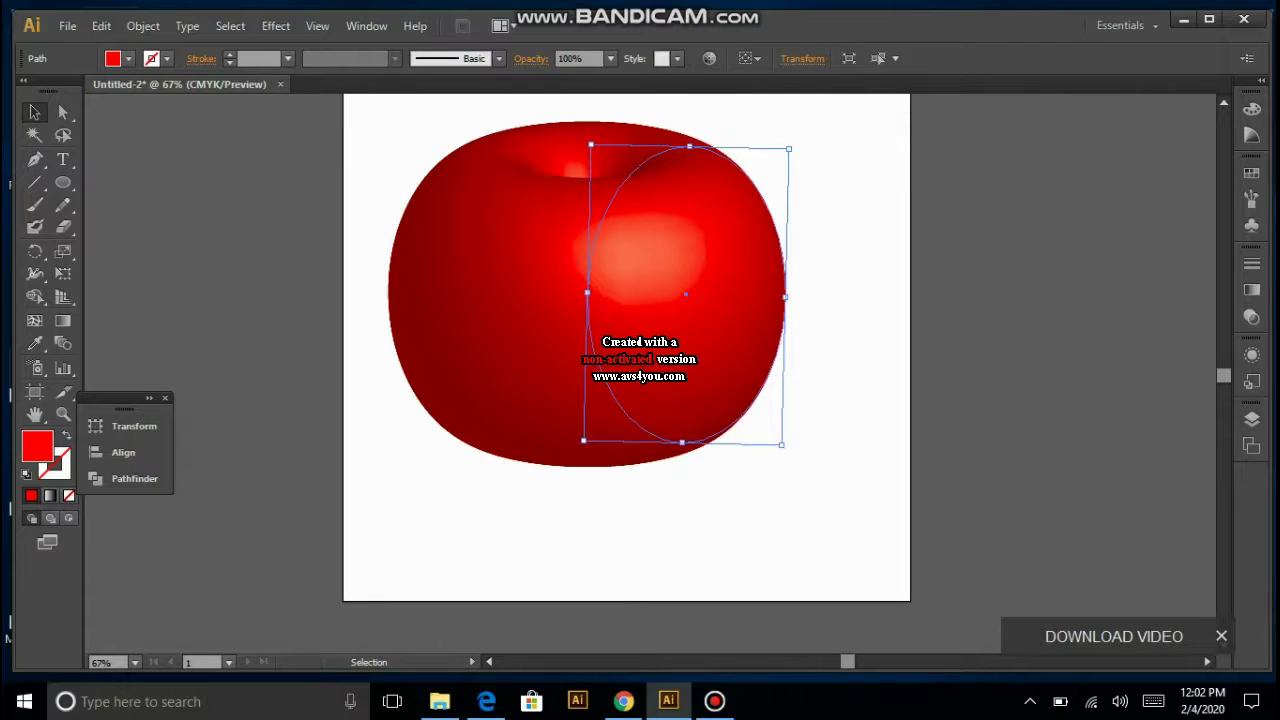
drag(606, 300, 594, 286)
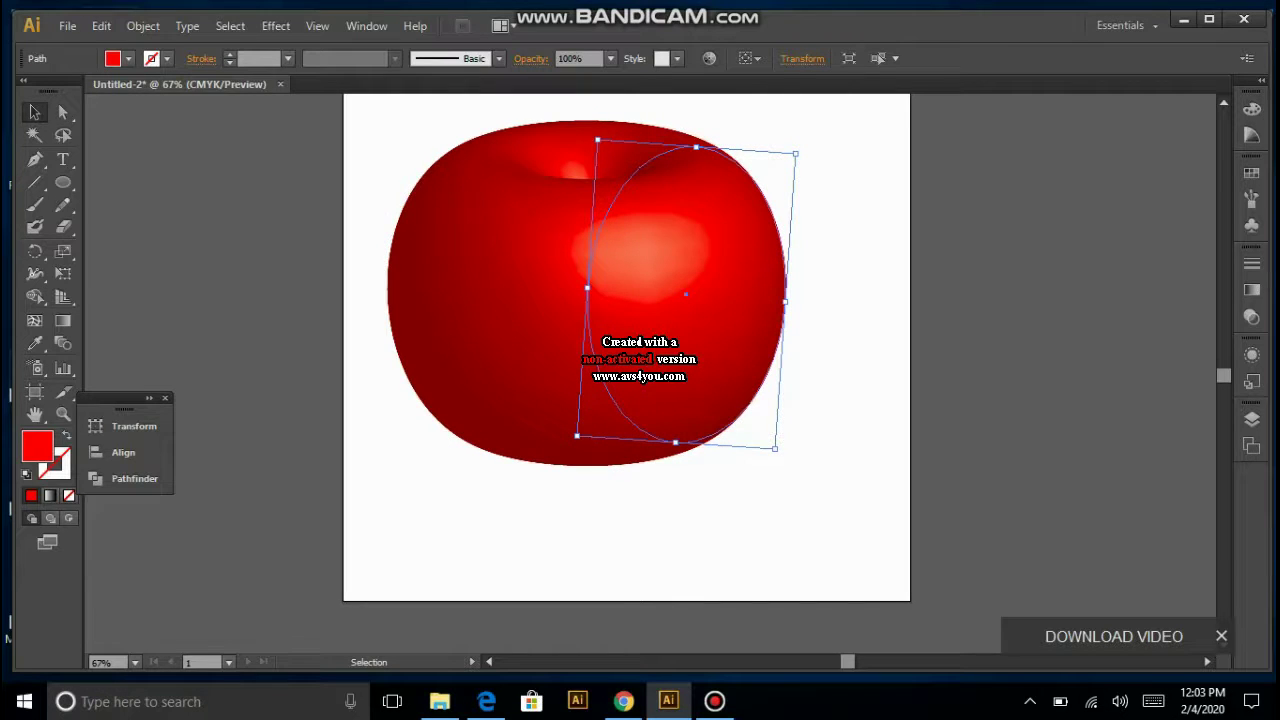
Step: Move the apple down toward the middle of the artboard and deselect it
click(343, 360)
click(686, 294)
drag(686, 294, 693, 372)
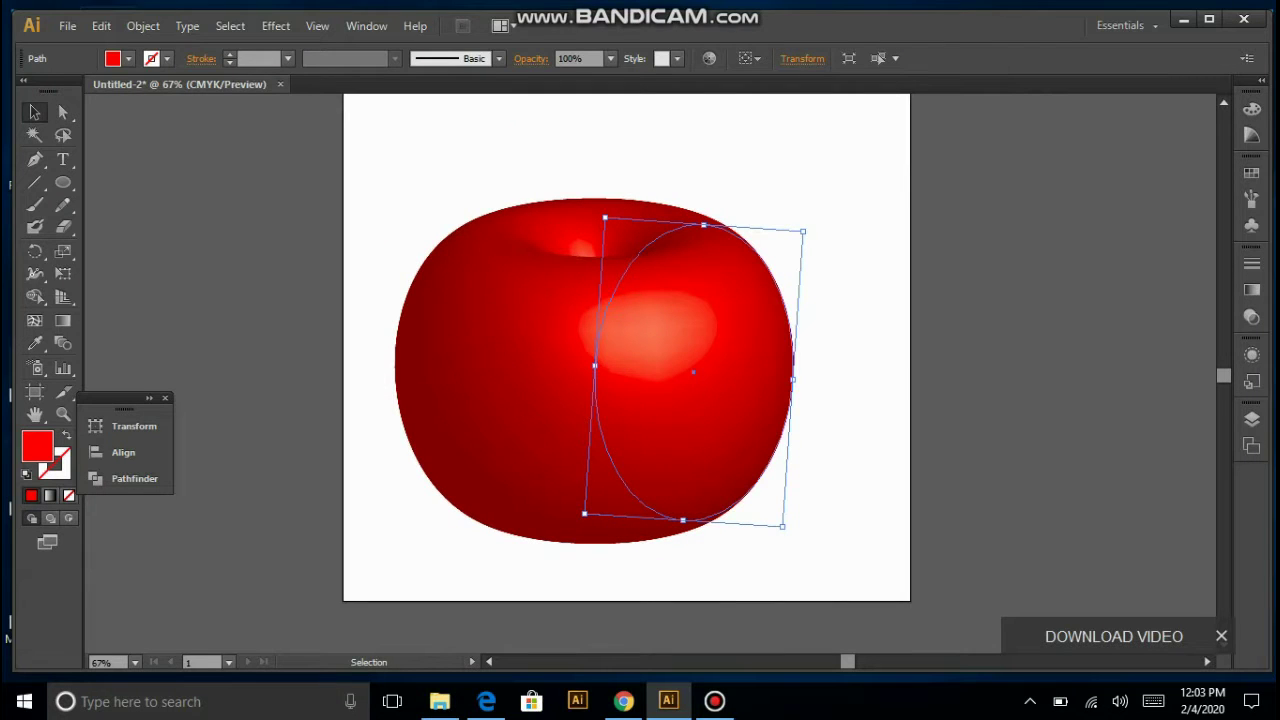
key(ctrl+shift+a)
Step: Draw a short vertical line on the empty canvas left of the artboard and give it a dark brown stroke
click(35, 182)
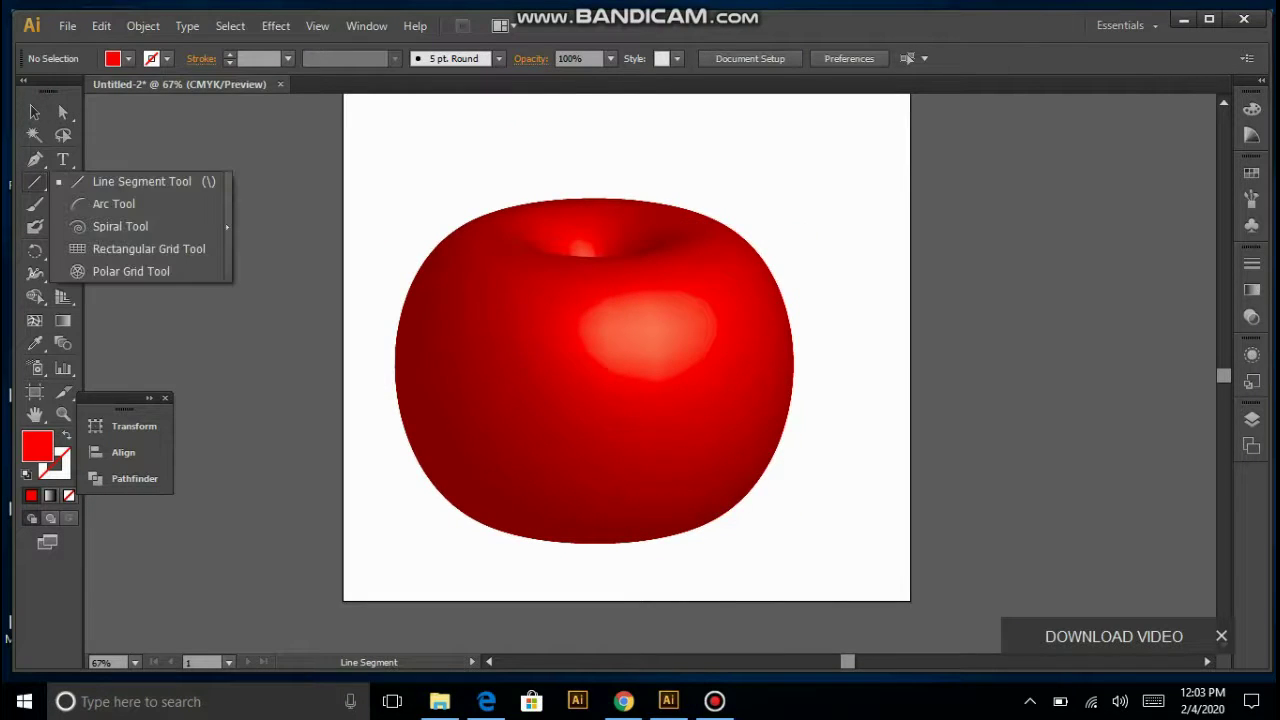
drag(228, 171, 228, 235)
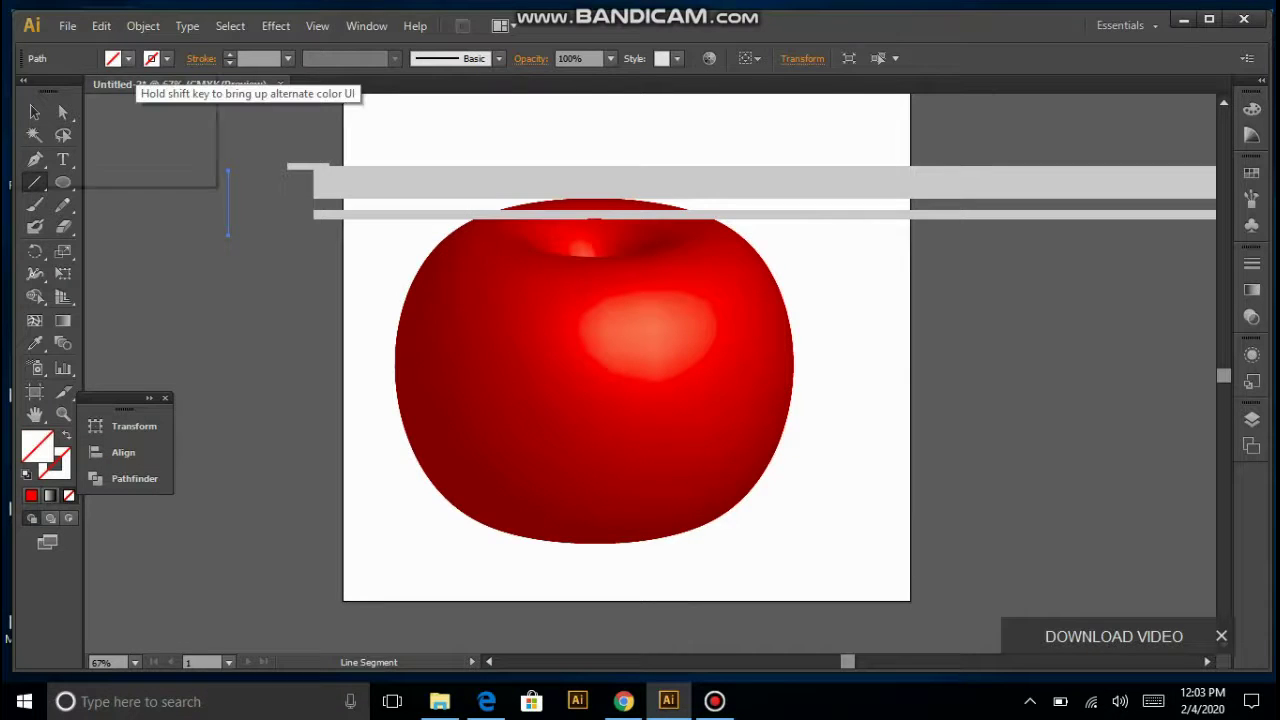
click(113, 58)
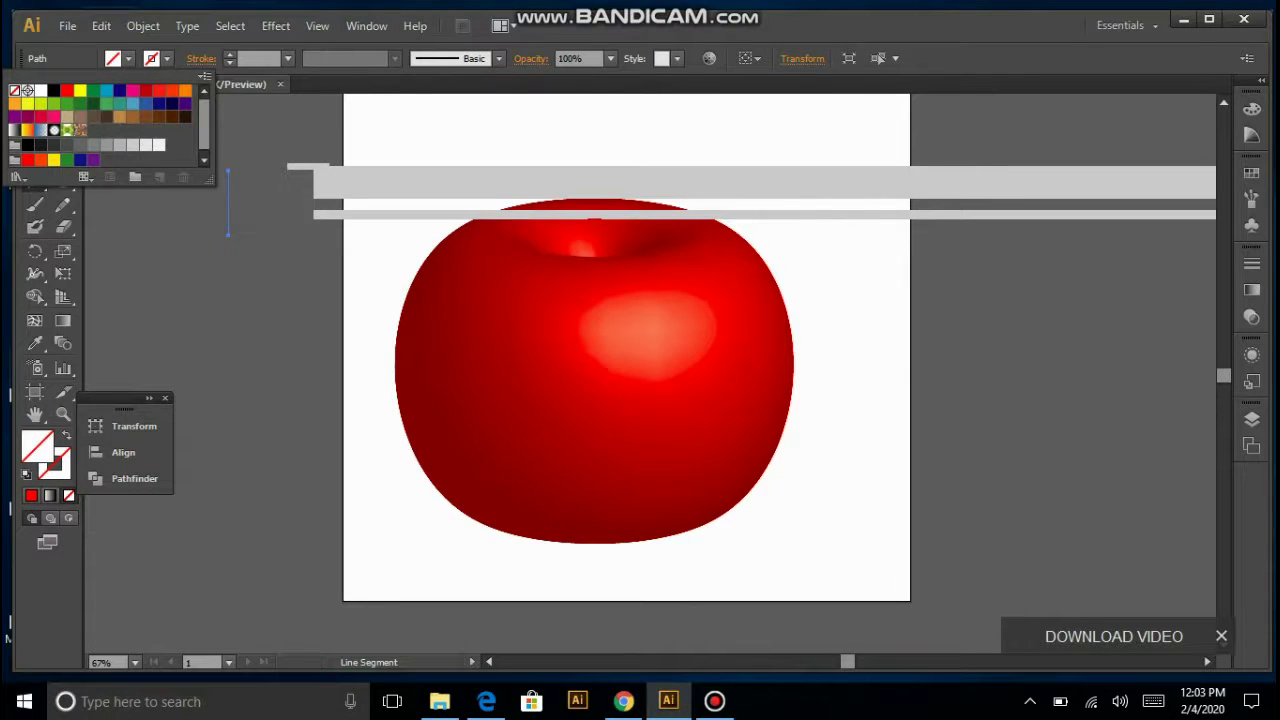
click(167, 59)
click(167, 59)
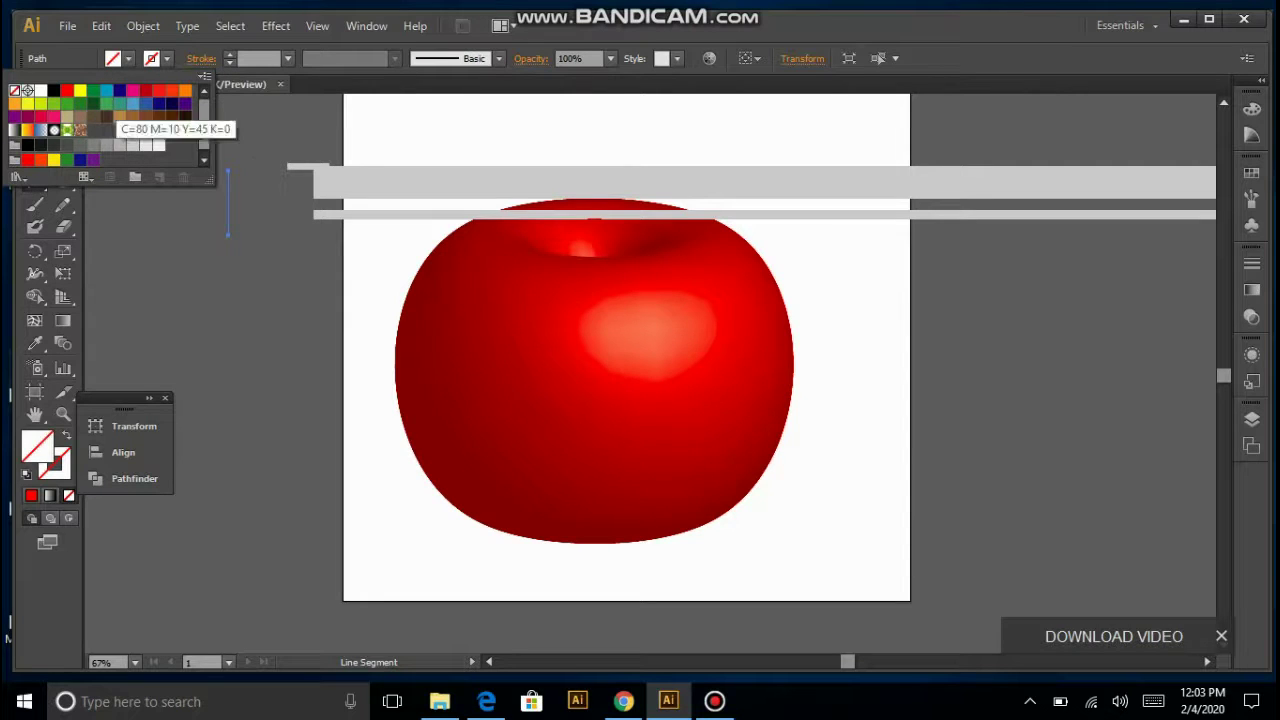
click(172, 116)
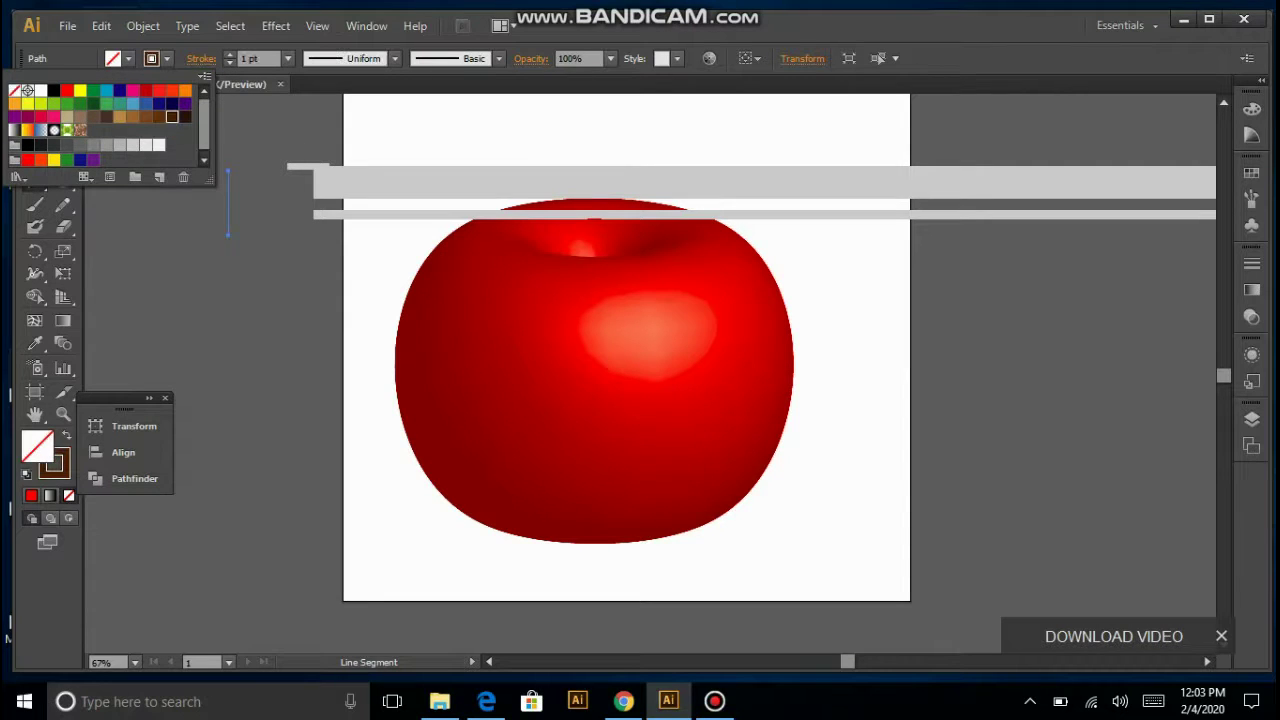
Step: Raise the brown line's stroke weight to 12 pt
click(229, 54)
click(229, 54)
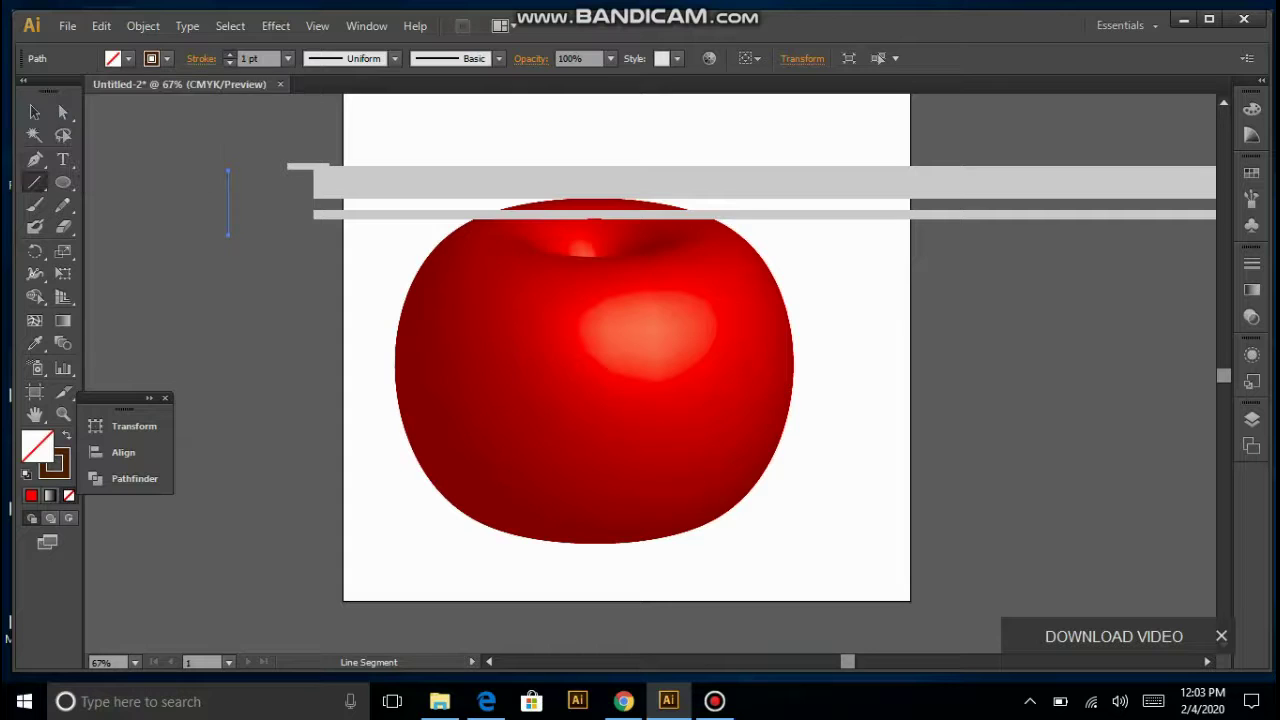
click(229, 54)
click(229, 54)
click(229, 54)
click(229, 54)
click(229, 54)
click(229, 54)
click(229, 54)
click(35, 112)
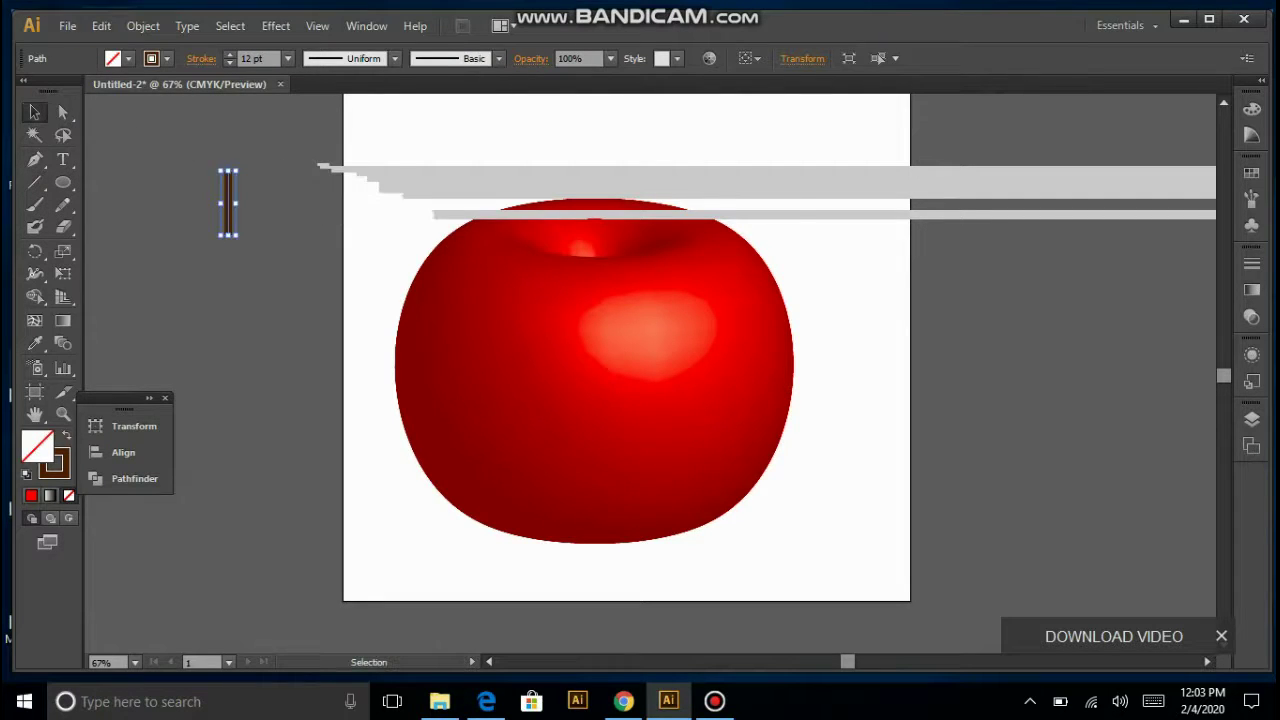
click(623, 701)
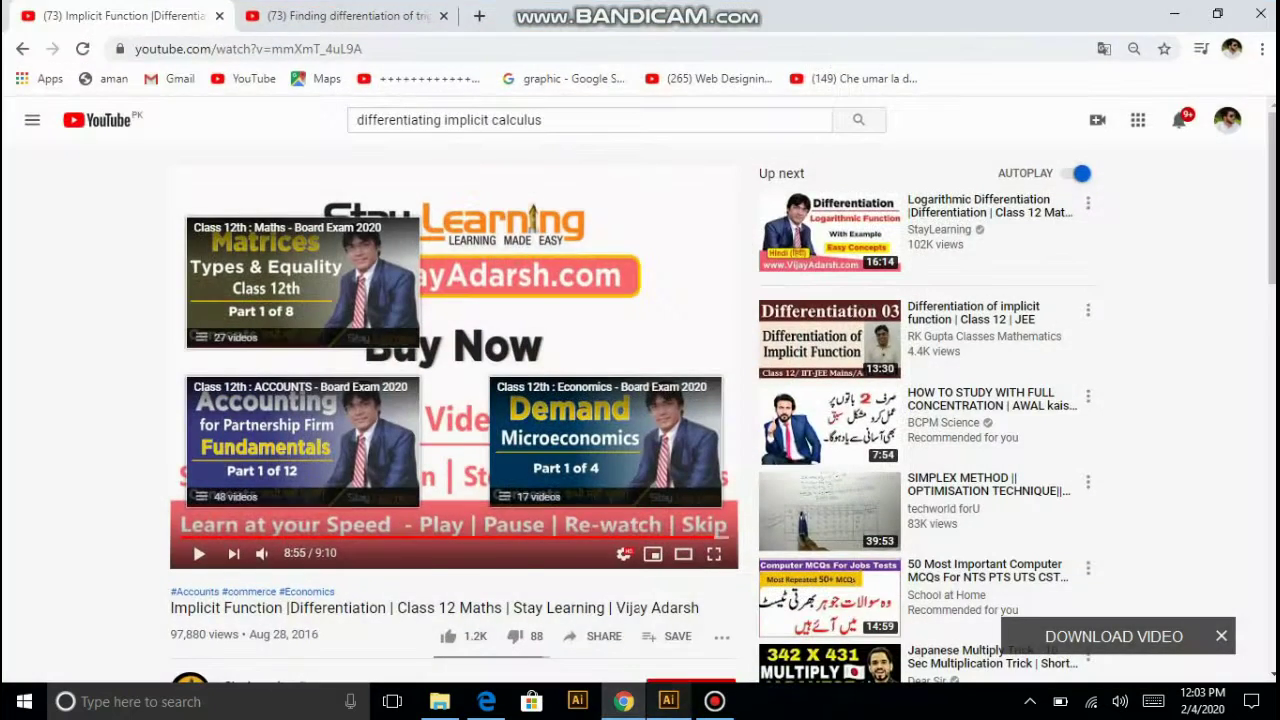
key(alt+Tab)
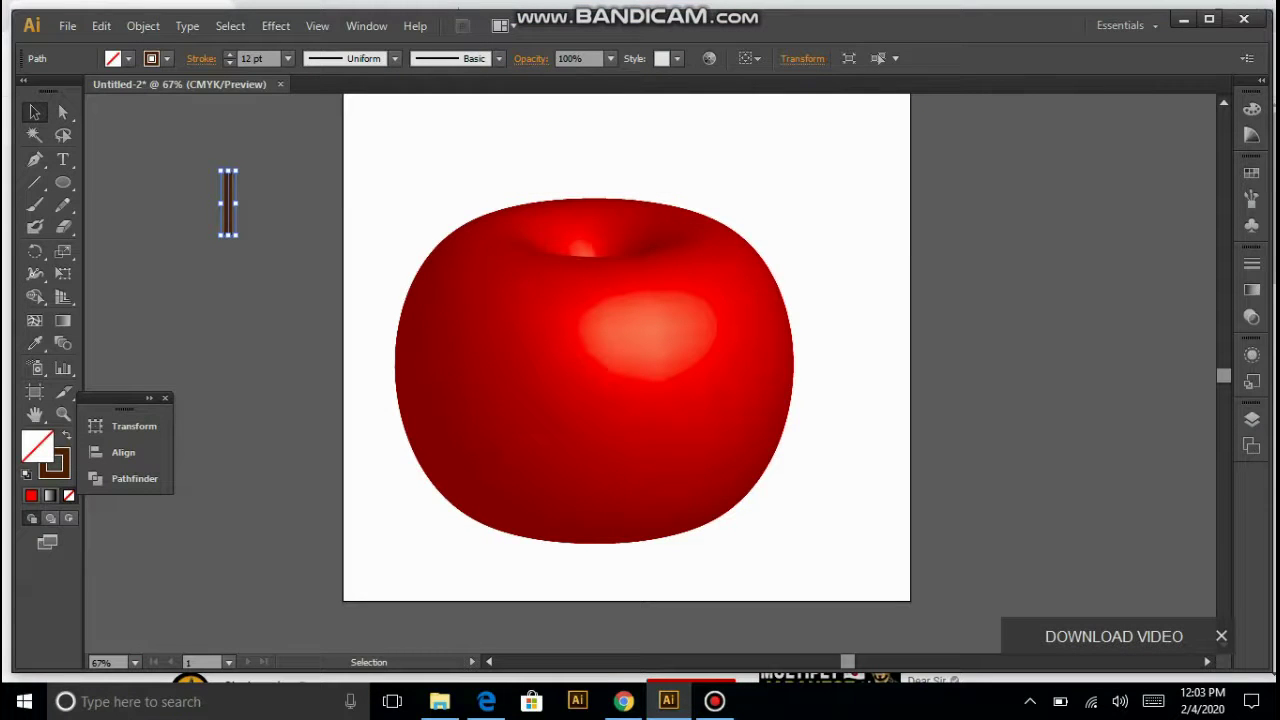
Step: Place the brown line as a stem in the hollow at the top of the apple and deselect it
click(228, 203)
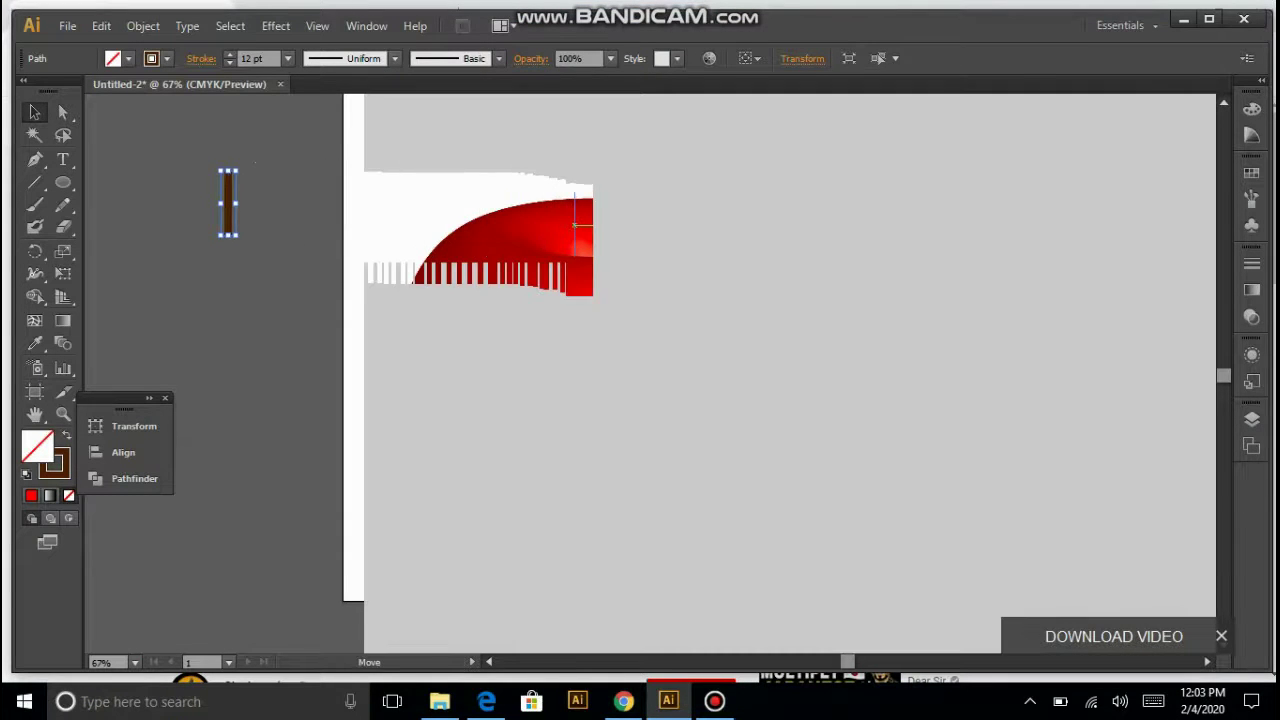
drag(600, 228, 607, 225)
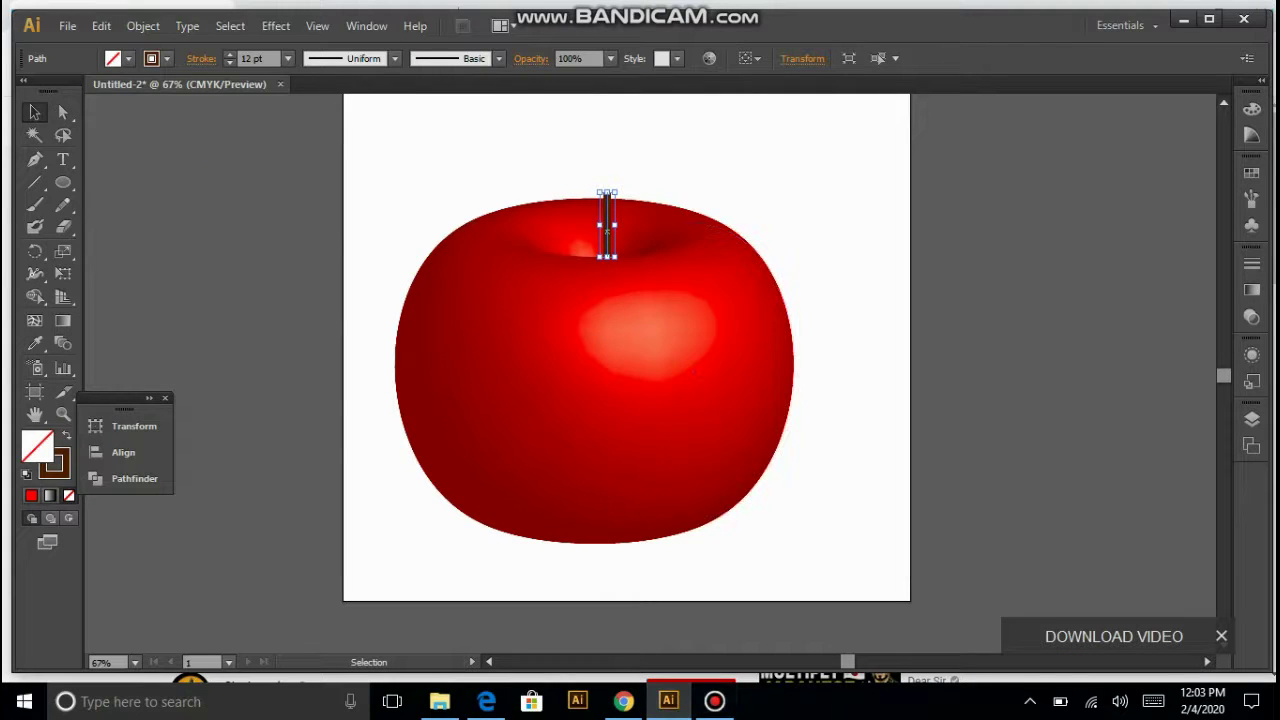
drag(607, 225, 598, 225)
click(720, 150)
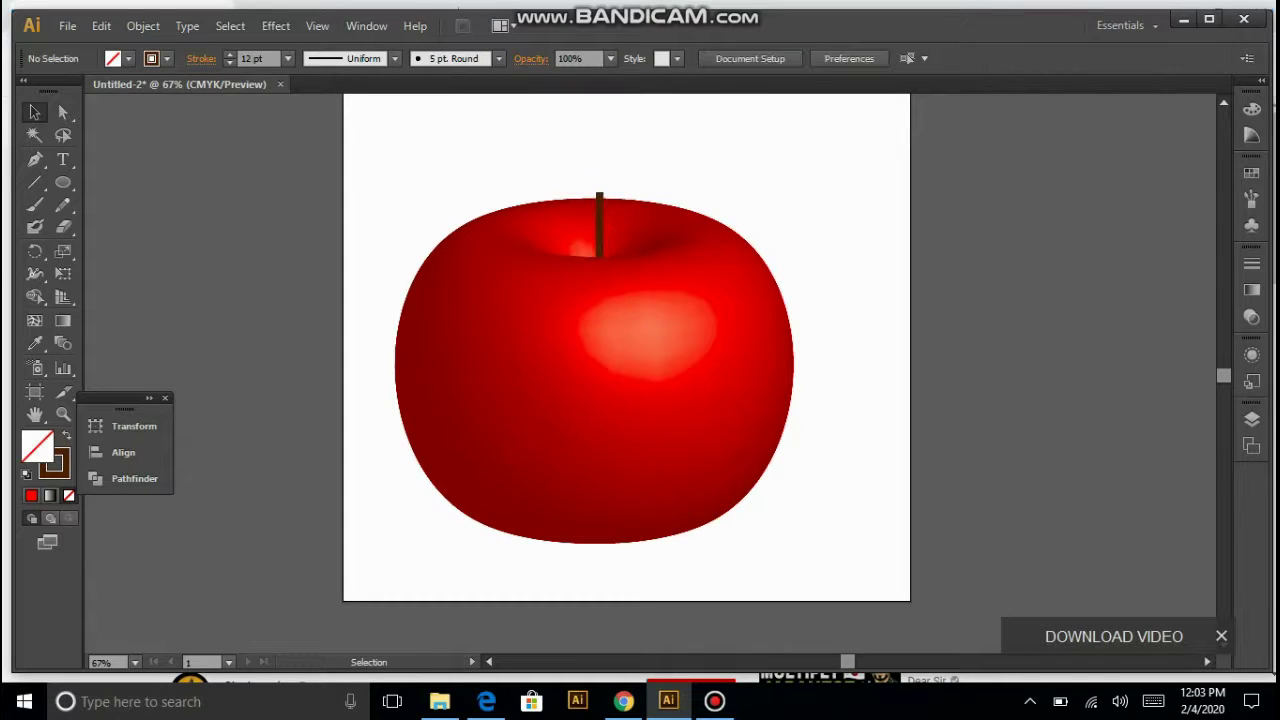
Step: Thicken the stem by setting its stroke weight to 24 pt
click(693, 372)
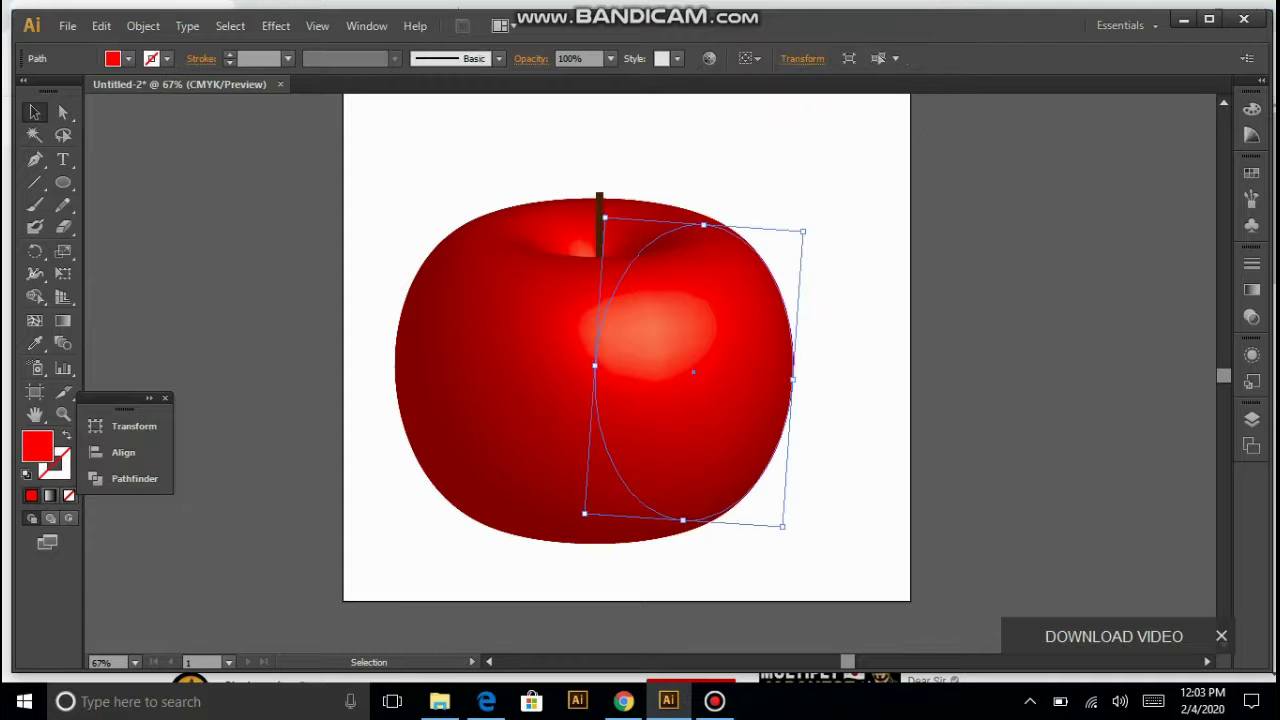
click(720, 150)
click(599, 225)
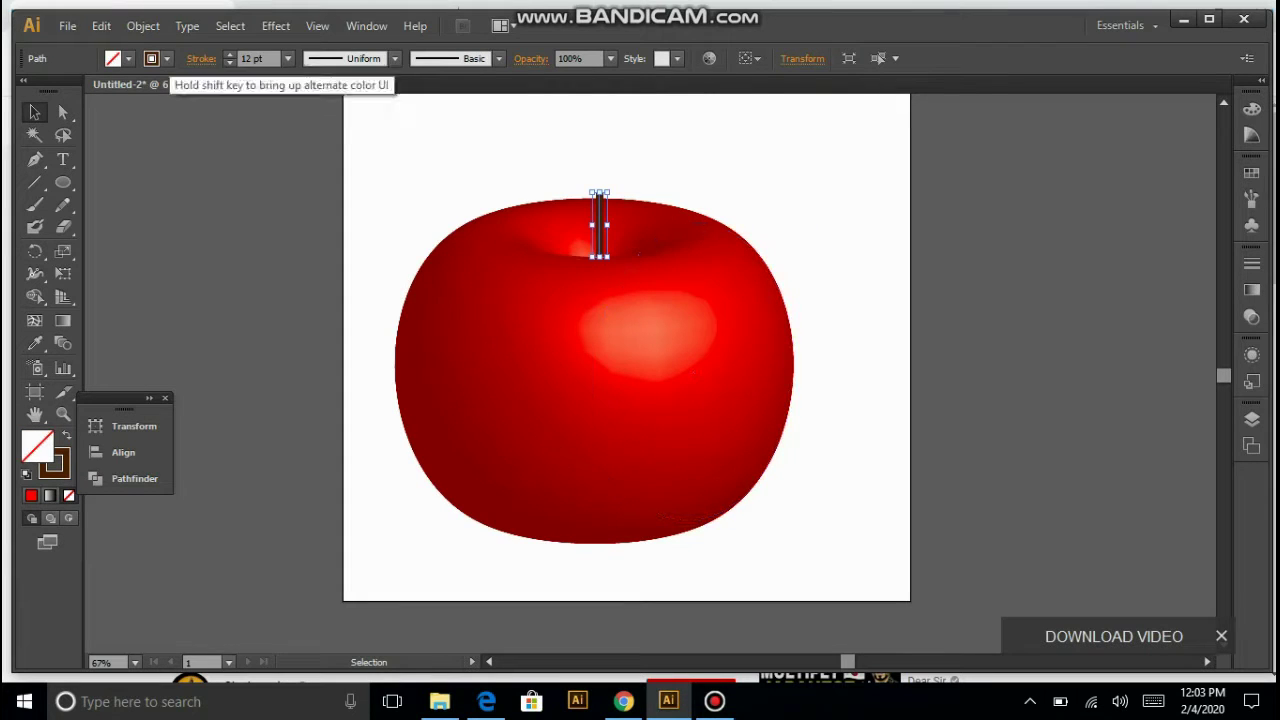
click(229, 54)
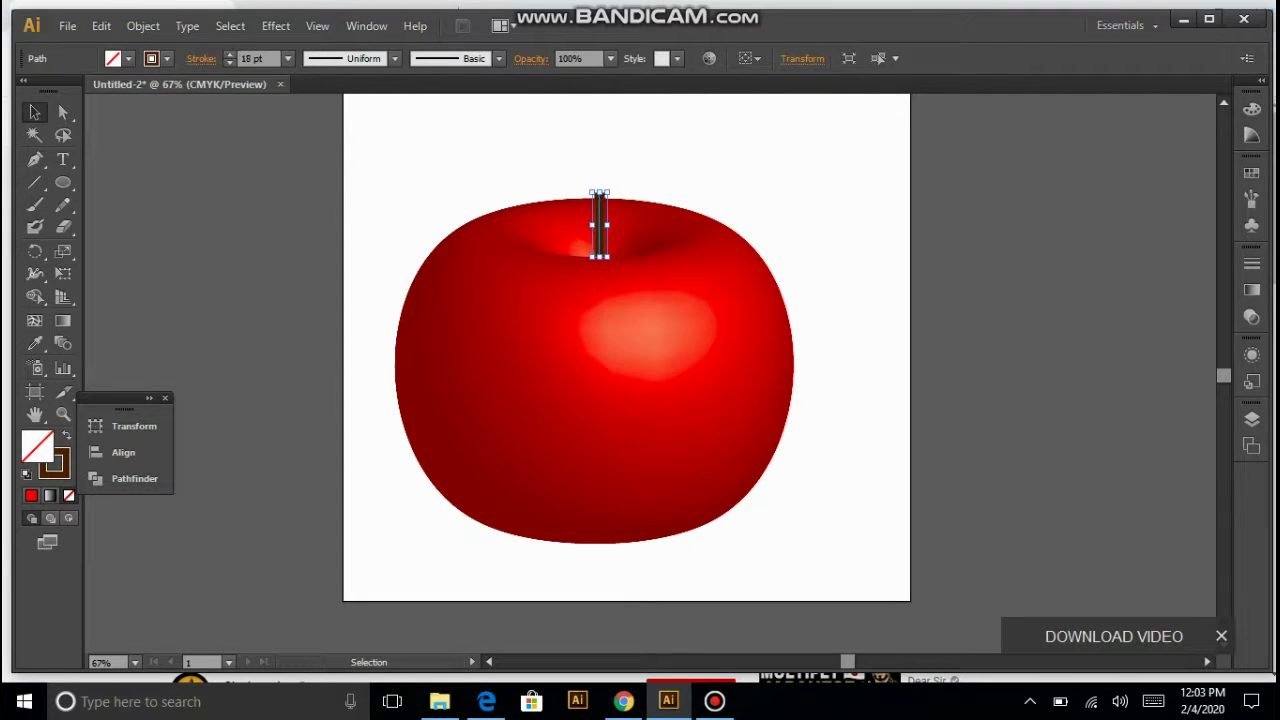
click(720, 150)
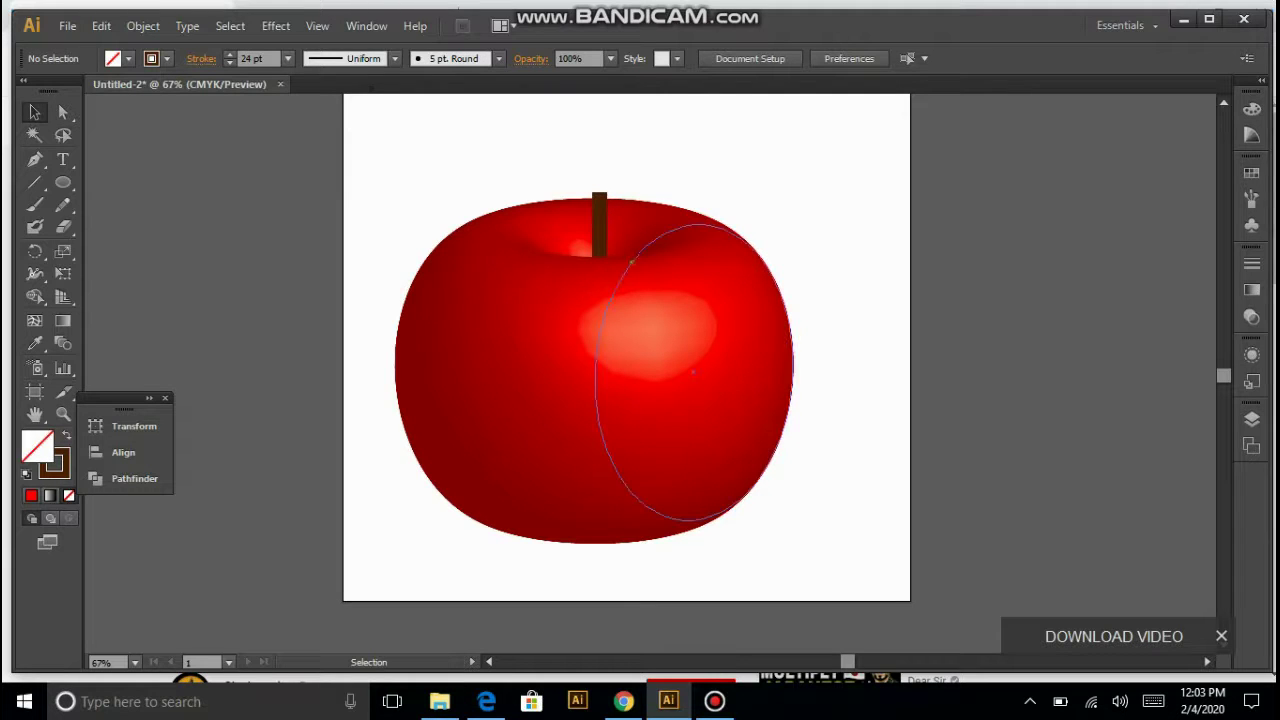
Step: Shift the stem slightly to the left within the apple's hollow
click(599, 225)
drag(599, 225, 589, 225)
click(690, 260)
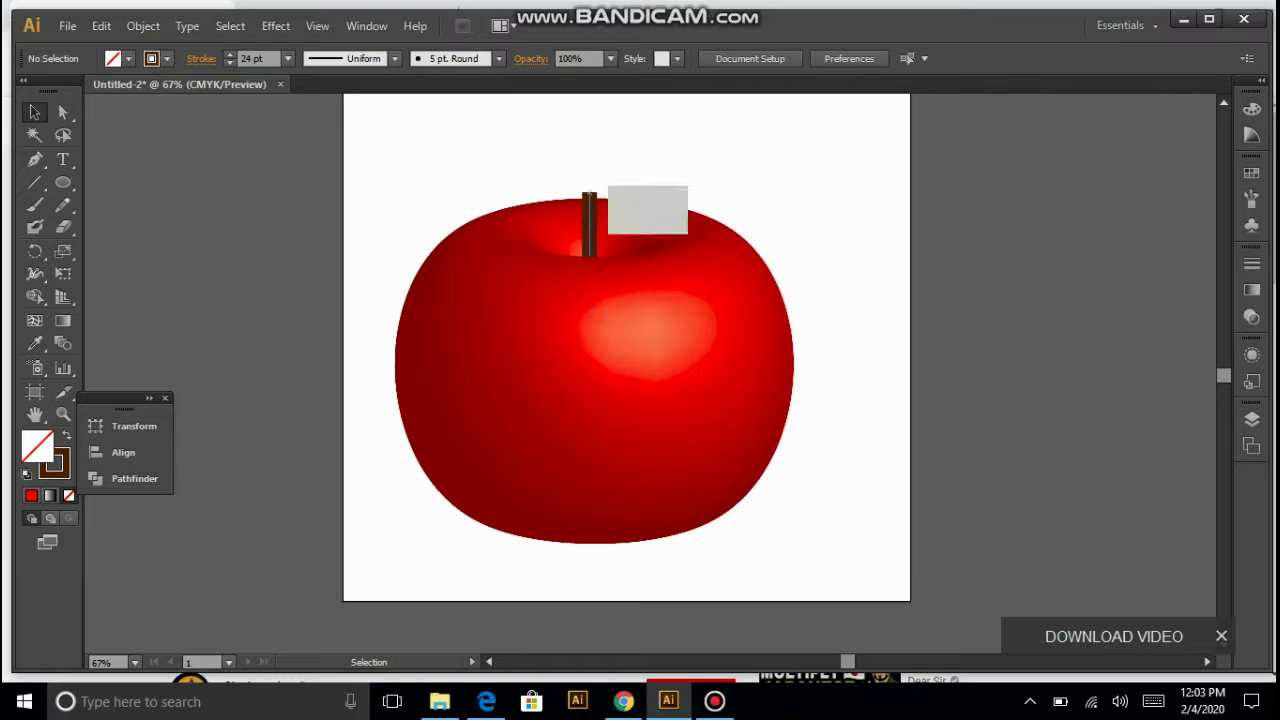
Step: Tilt the stem slightly clockwise so its upper end leans right, keeping its base in the hollow
click(592, 225)
drag(597, 190, 596, 226)
click(693, 372)
click(590, 226)
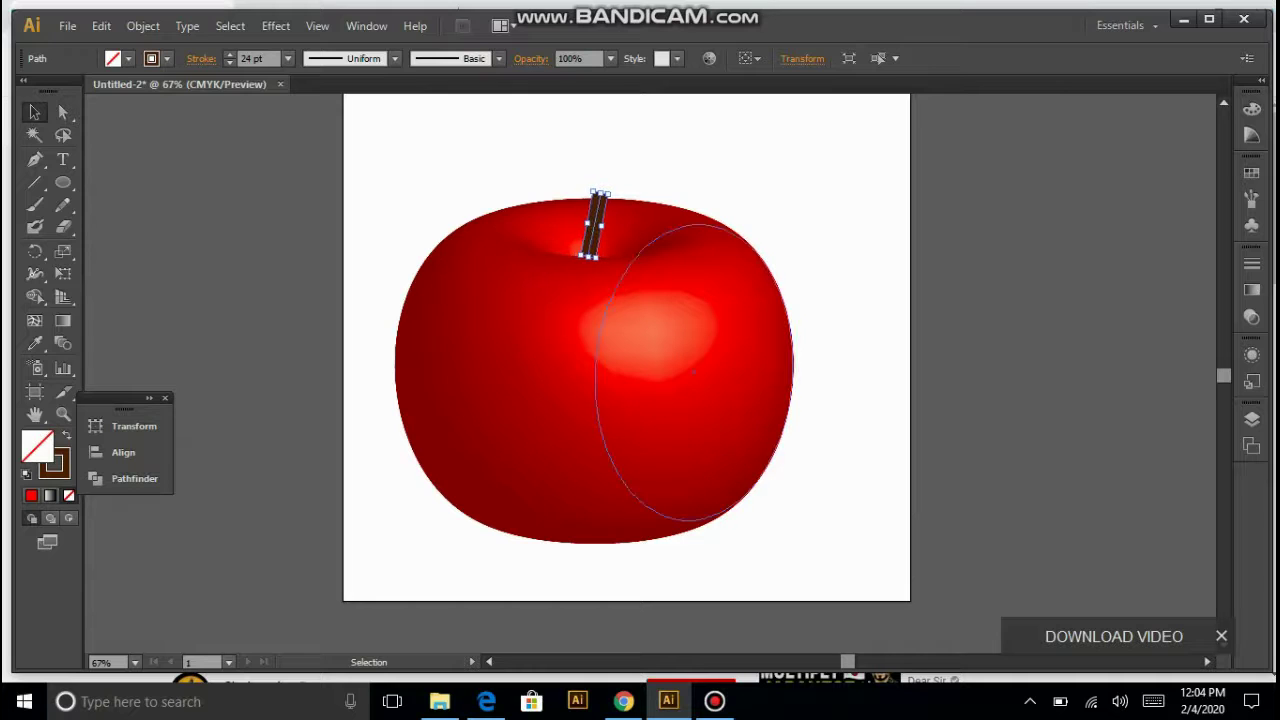
click(845, 300)
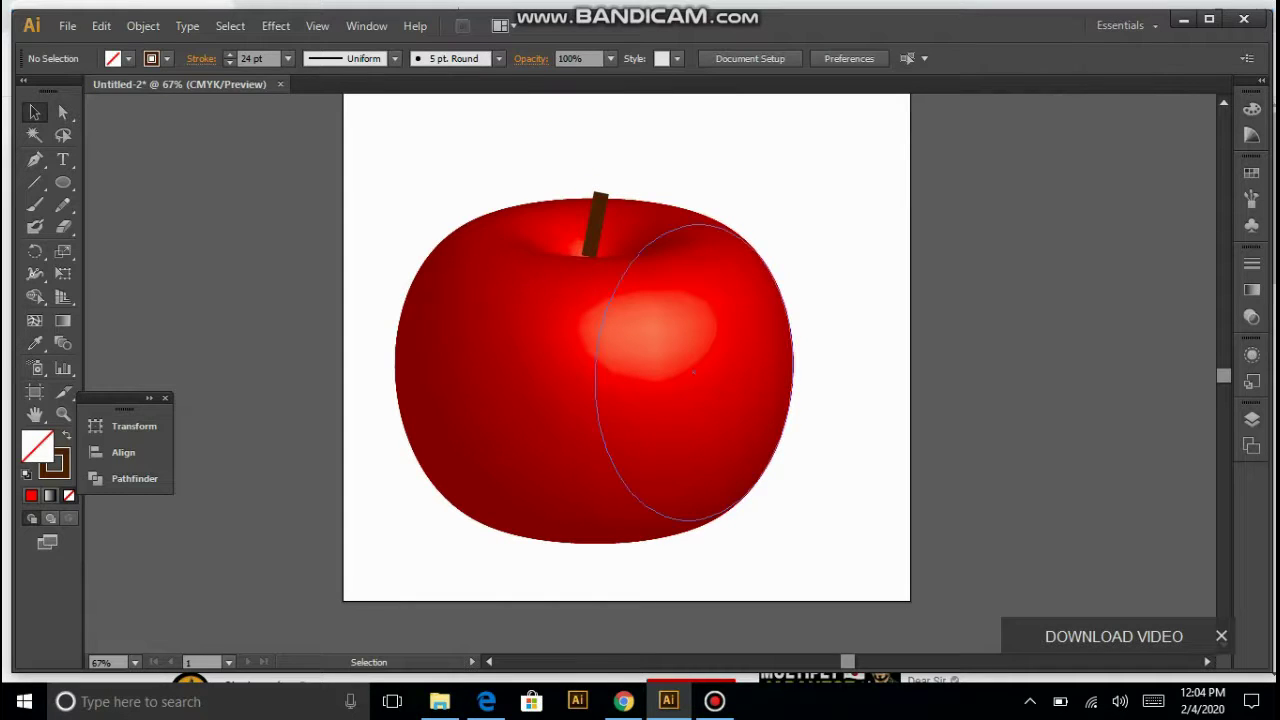
click(596, 226)
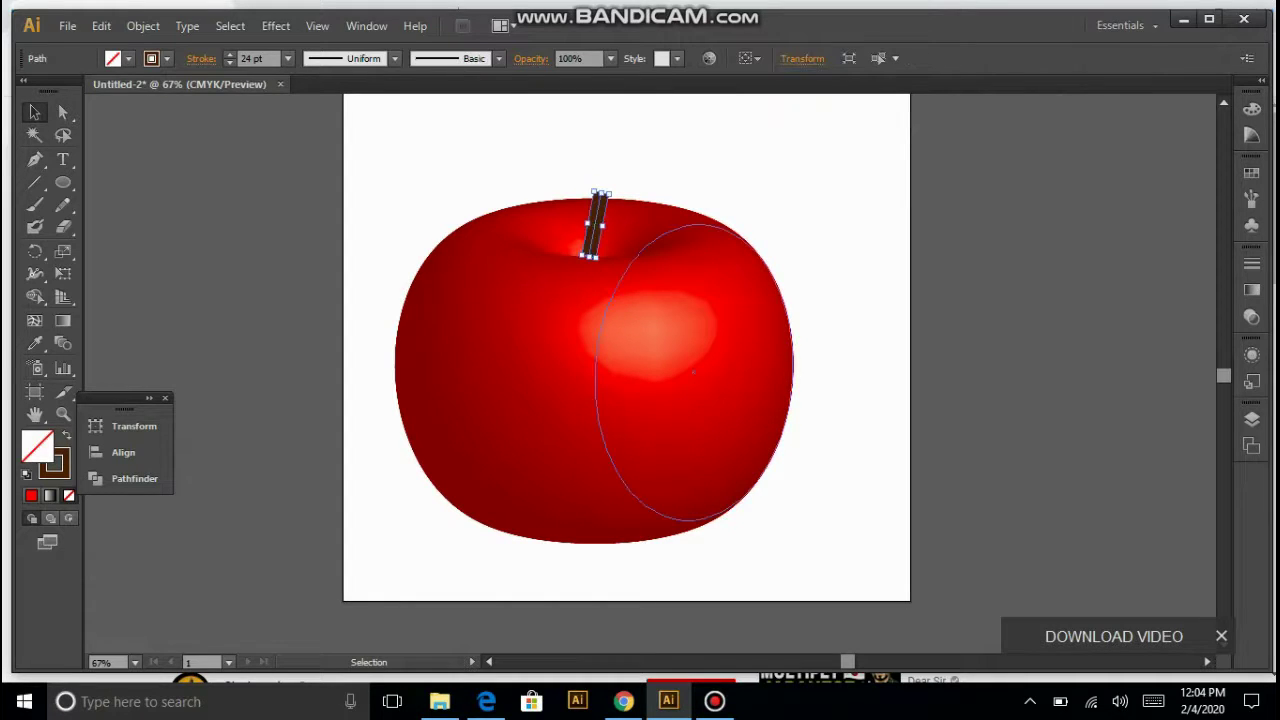
key(ctrl+shift+a)
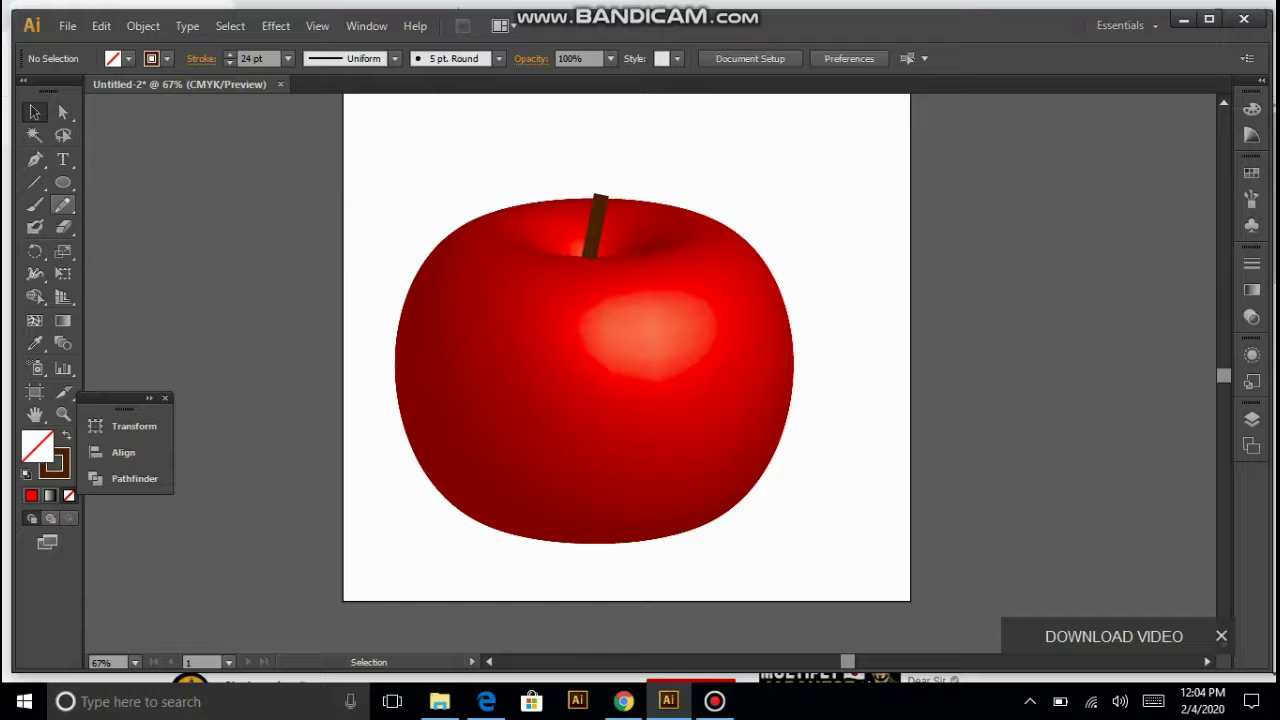
Step: Draw a circle outside the artboard's upper-left corner with no stroke and a green fill
drag(63, 182, 151, 226)
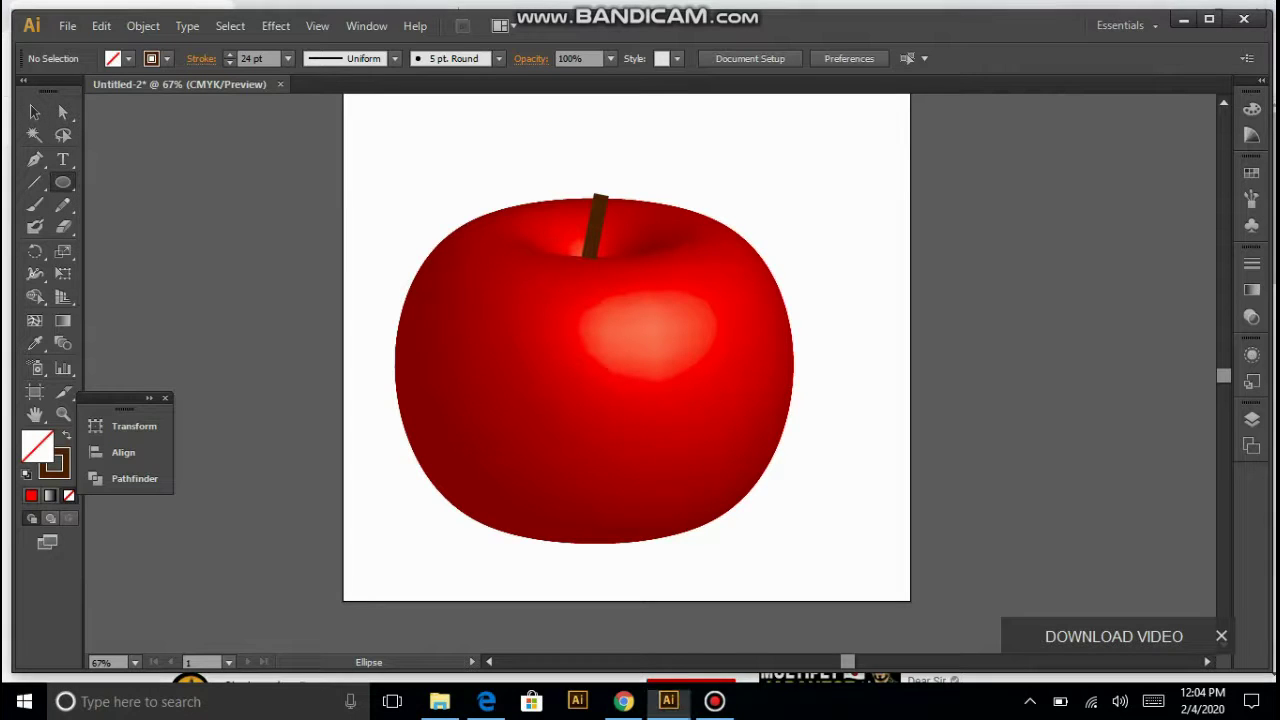
drag(241, 225, 316, 310)
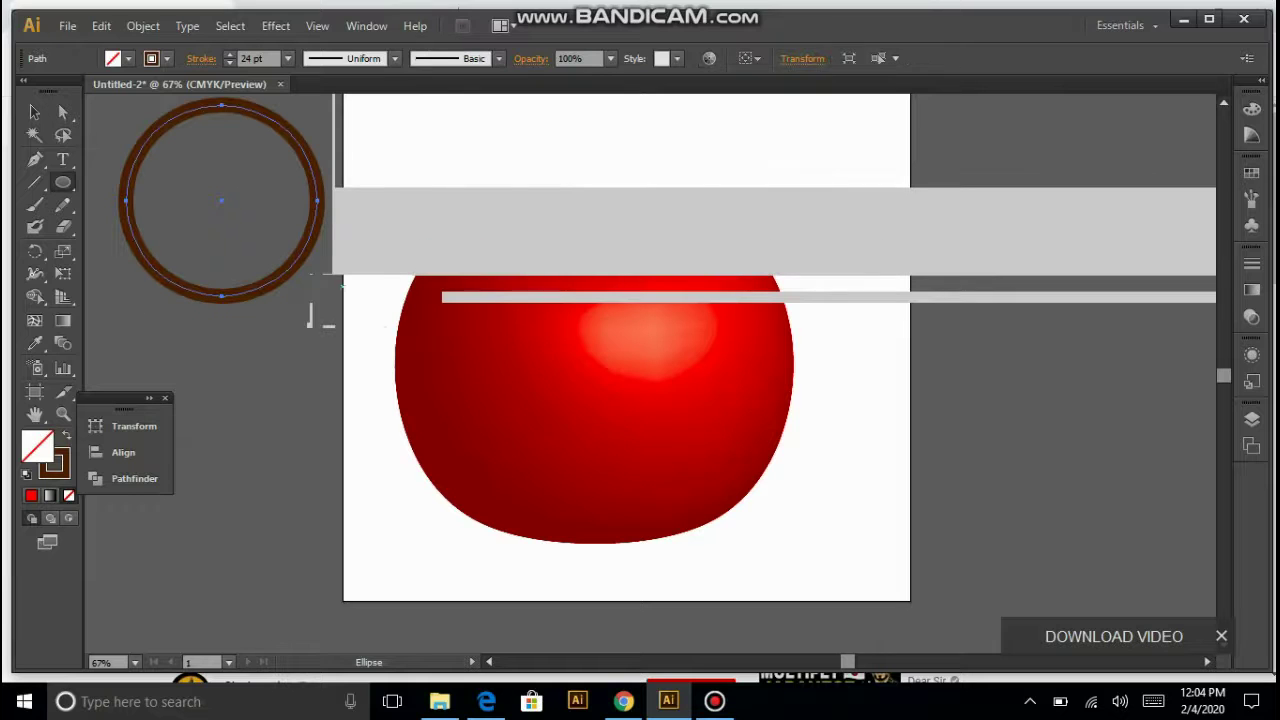
click(152, 58)
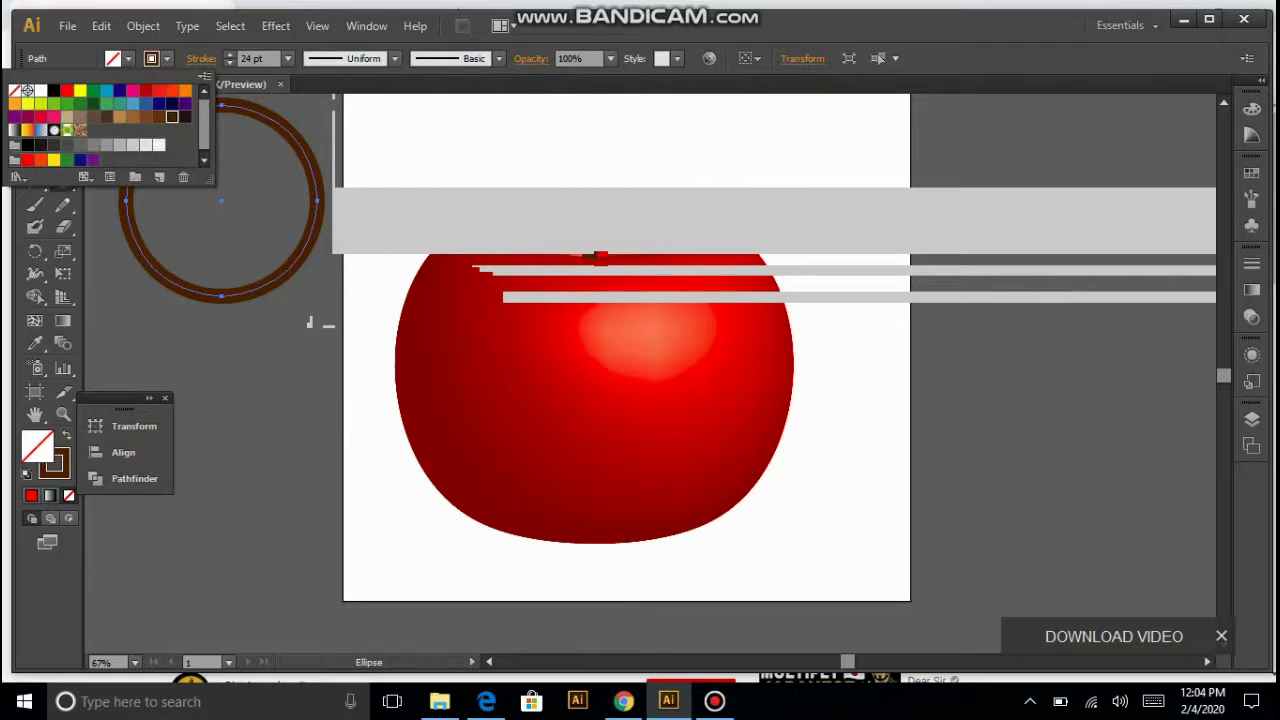
click(14, 90)
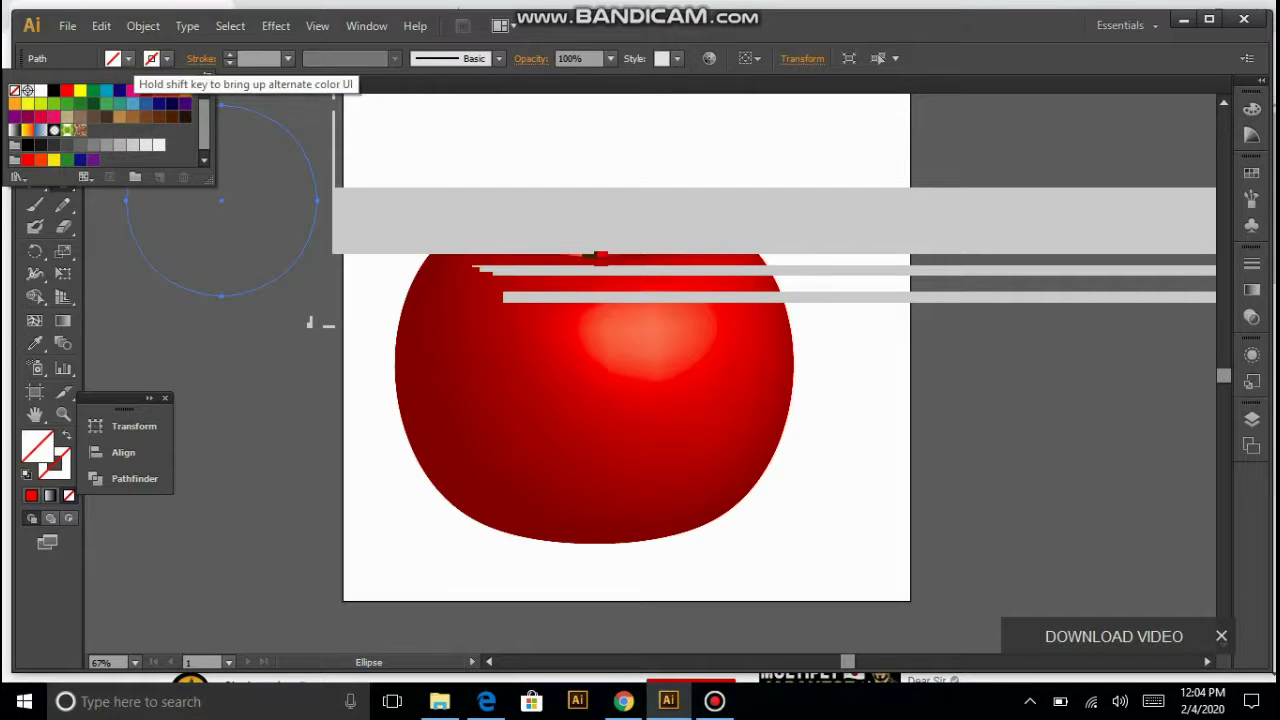
click(152, 58)
click(152, 58)
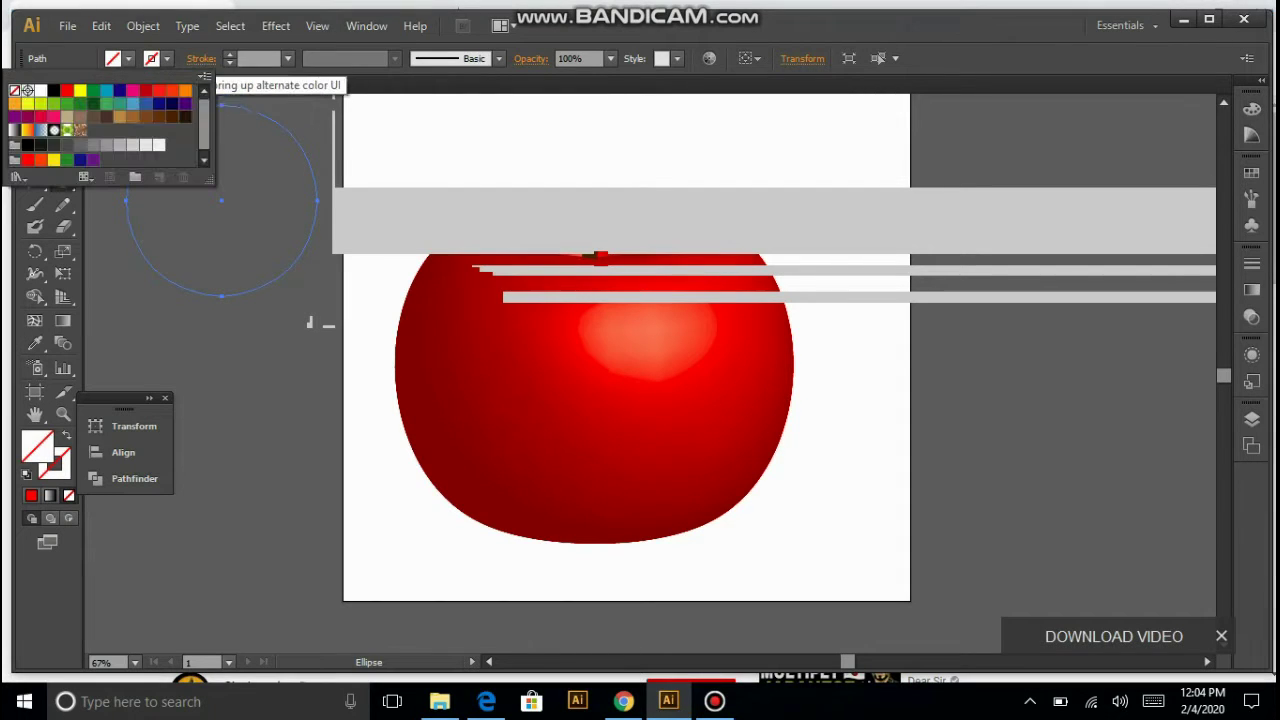
click(93, 90)
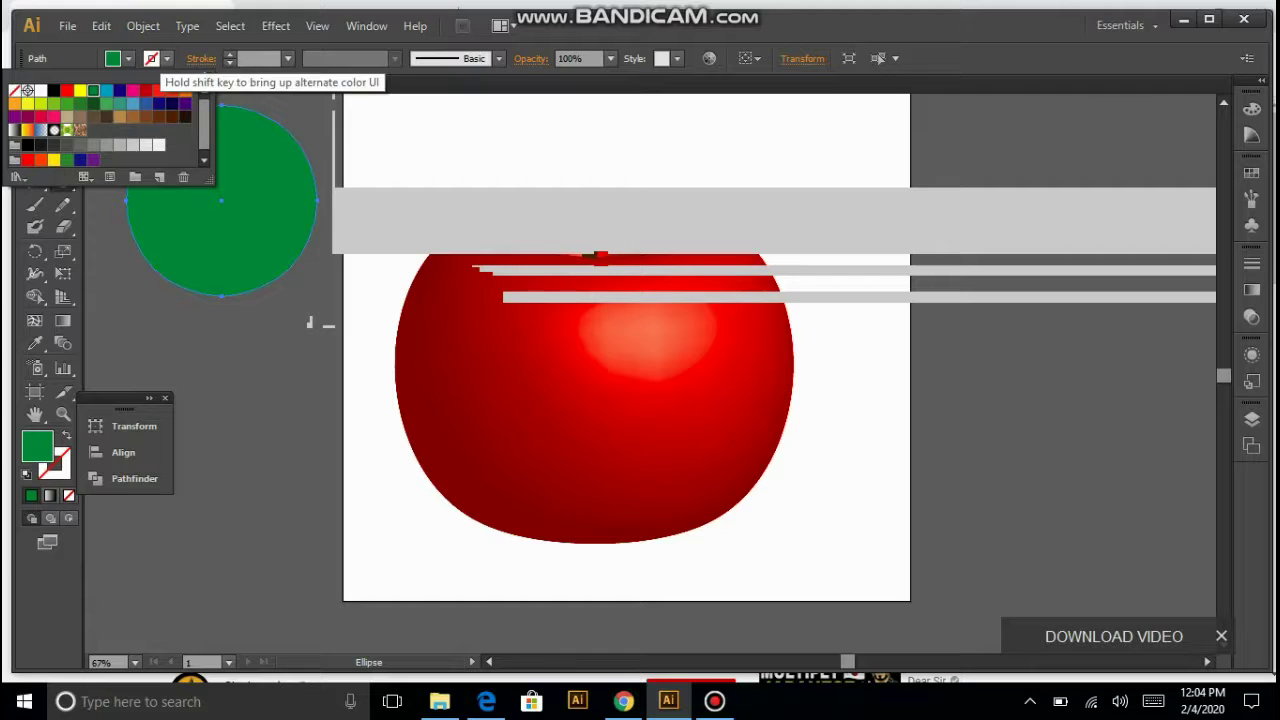
key(Escape)
click(34, 112)
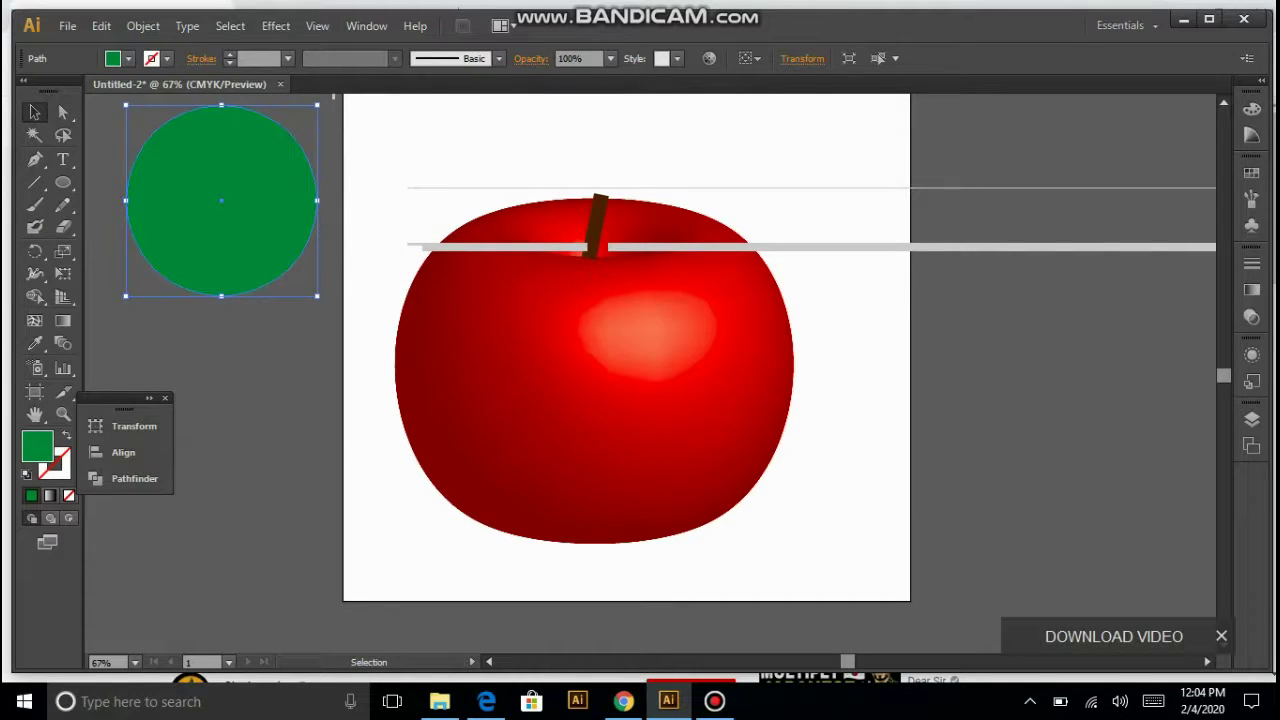
Step: Duplicate the green circle sideways so the two partly overlap, and intersect both circles into a leaf shape
drag(221, 201, 370, 201)
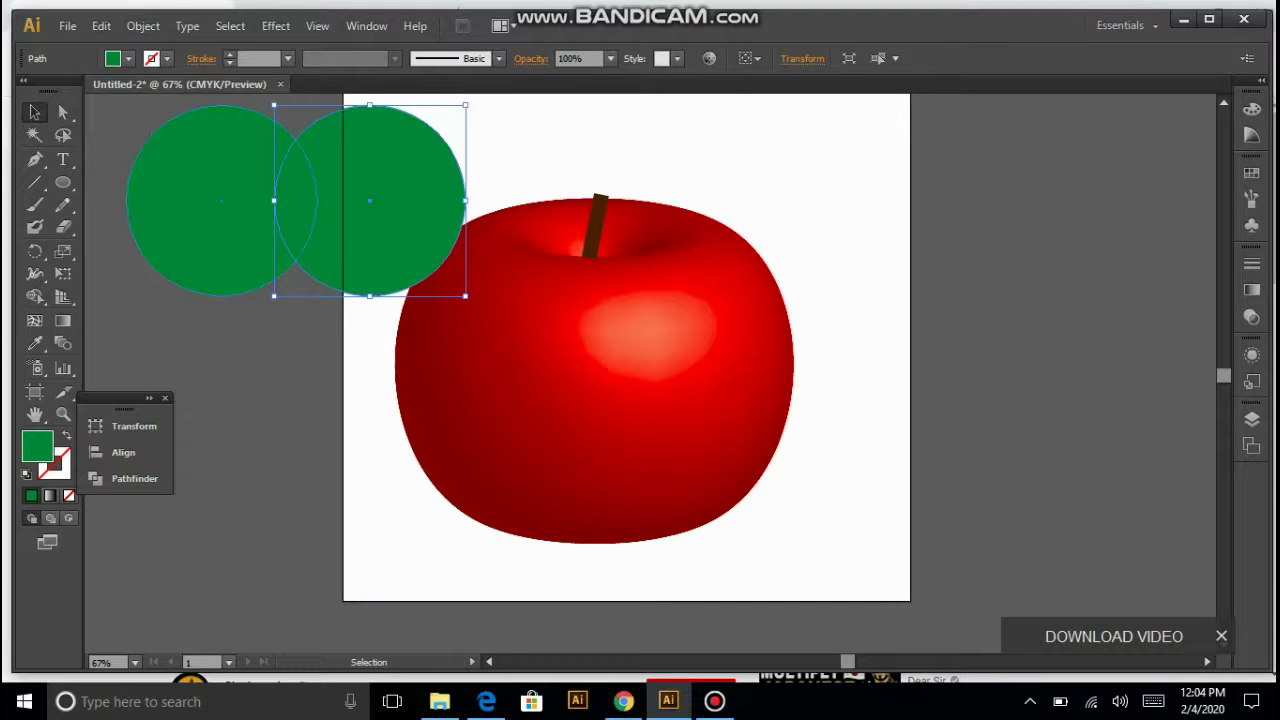
drag(115, 118, 295, 235)
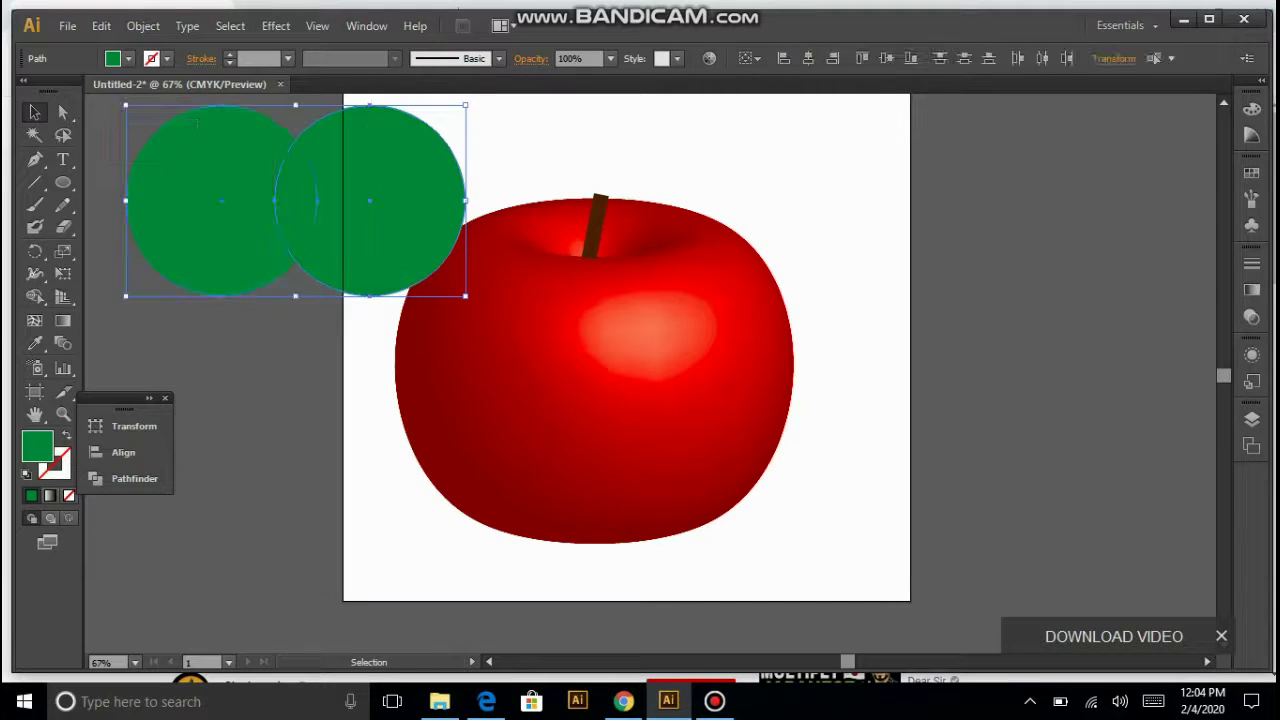
click(130, 478)
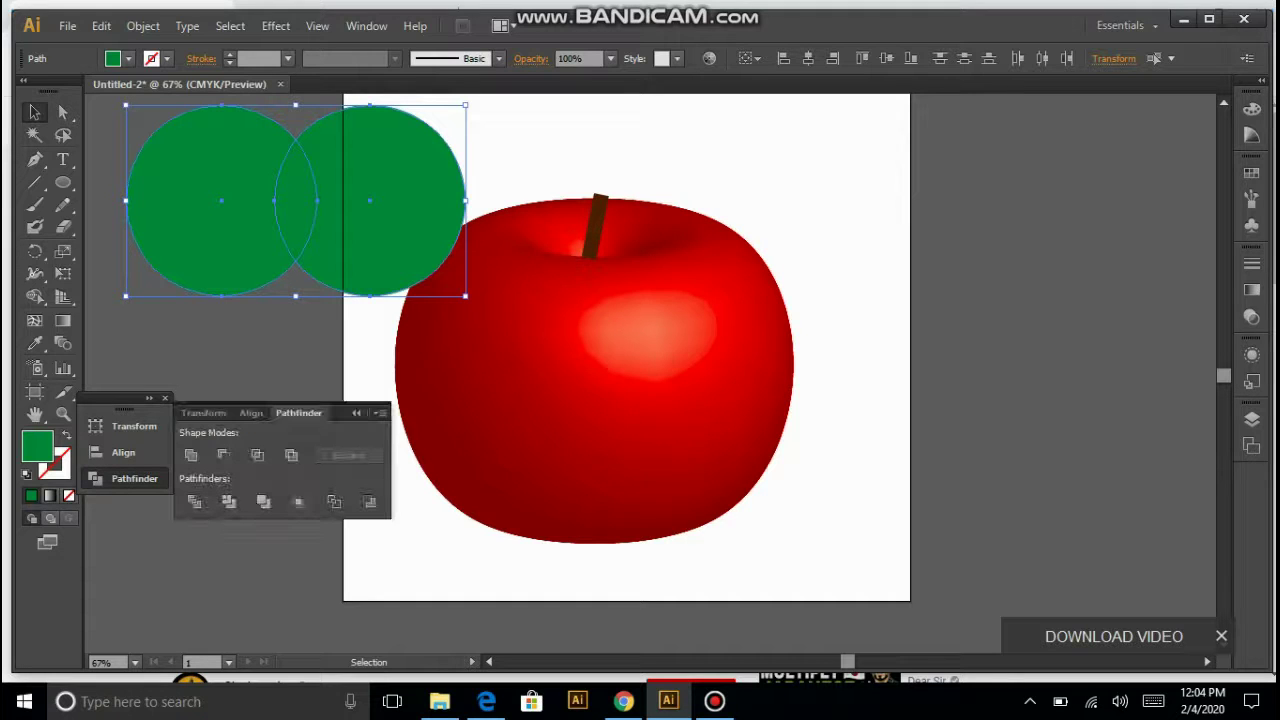
click(257, 455)
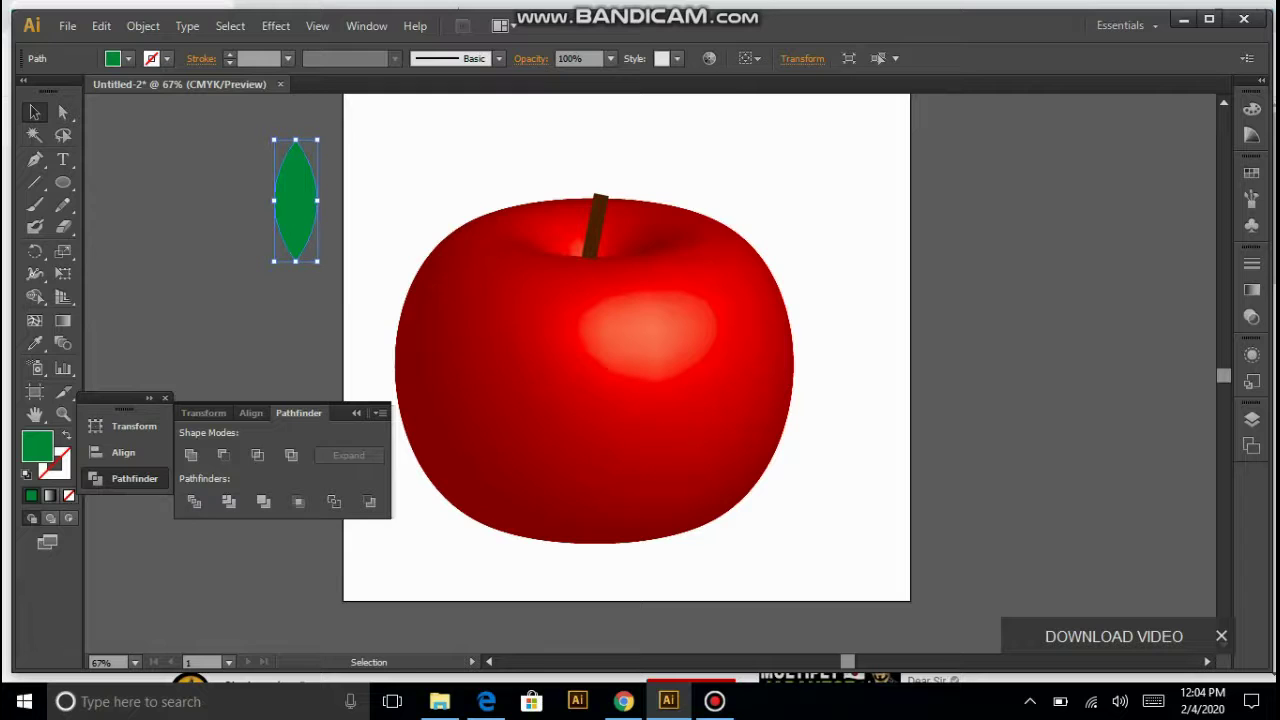
Step: Rotate the leaf to a nearly horizontal slant and place a copy above the apple, tilted down toward the stem
drag(319, 139, 473, 165)
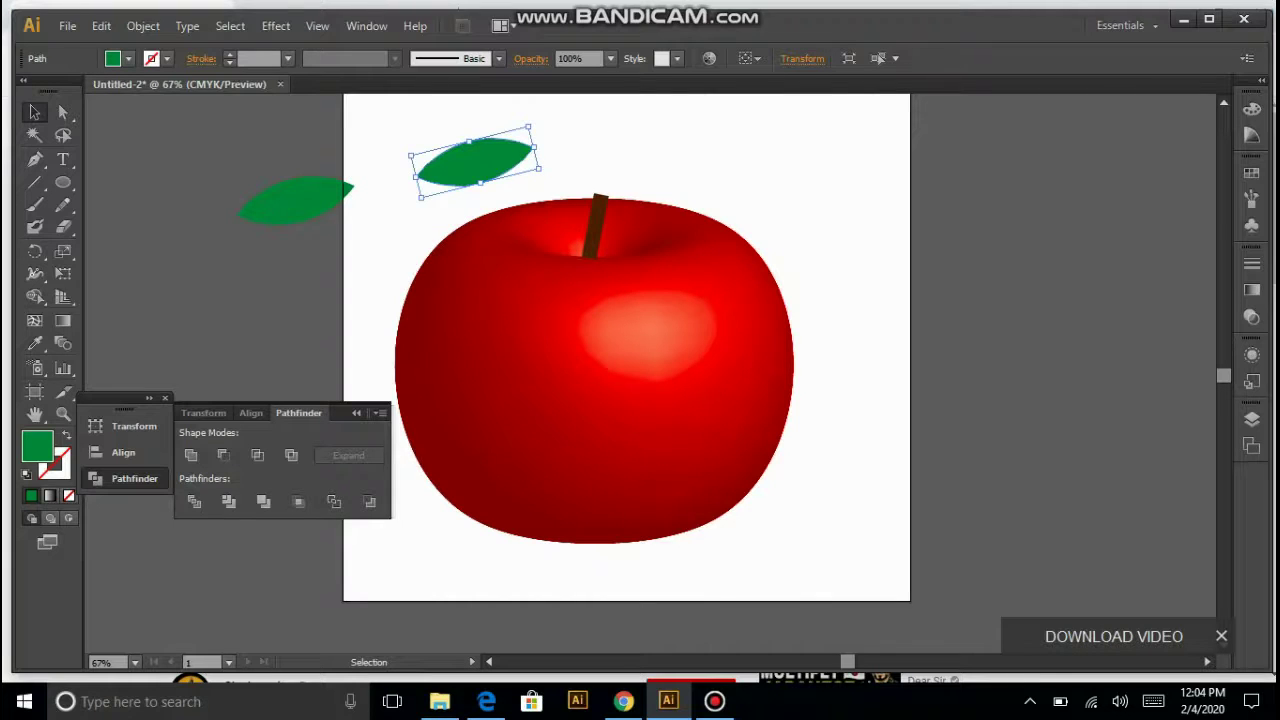
drag(534, 126, 545, 162)
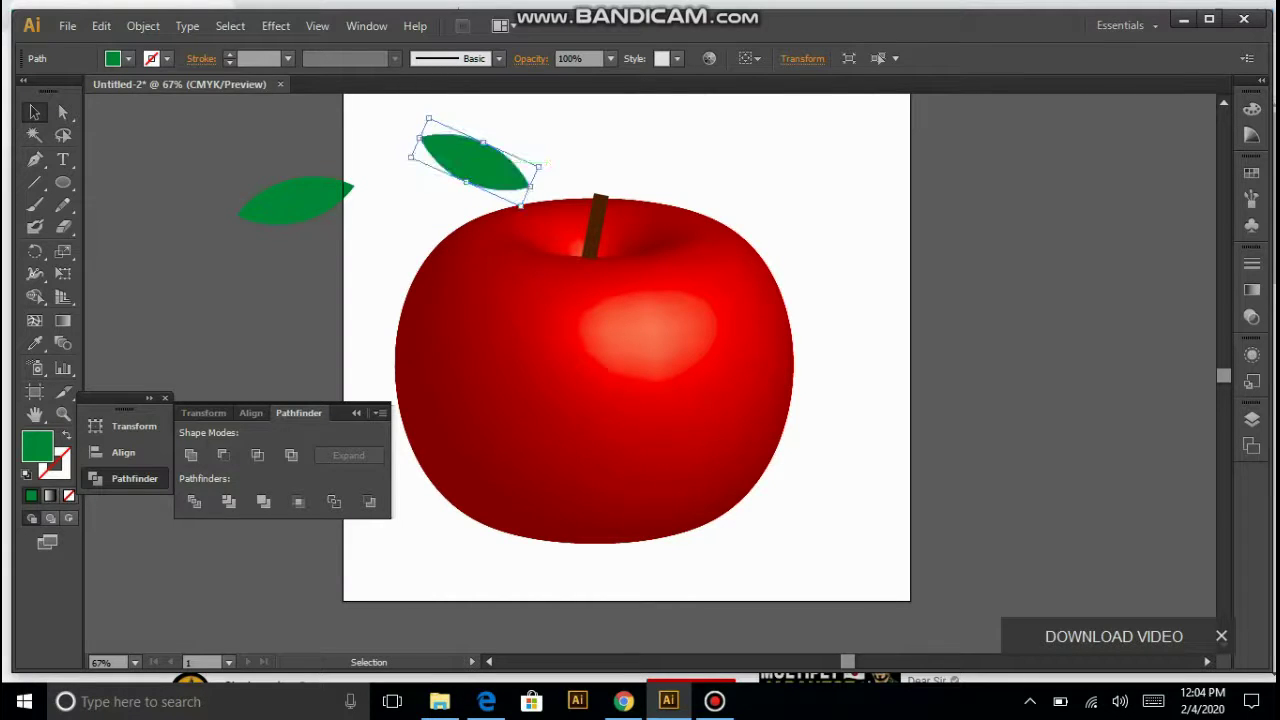
Step: Move the leaf copy right and down until its lower tip touches the stem's left side, and deselect it
key(Right)
key(Right)
key(Right)
key(Right)
key(Right)
key(Right)
key(Right)
key(Right)
key(Right)
key(Right)
key(Right)
key(Right)
key(Right)
key(Right)
key(Right)
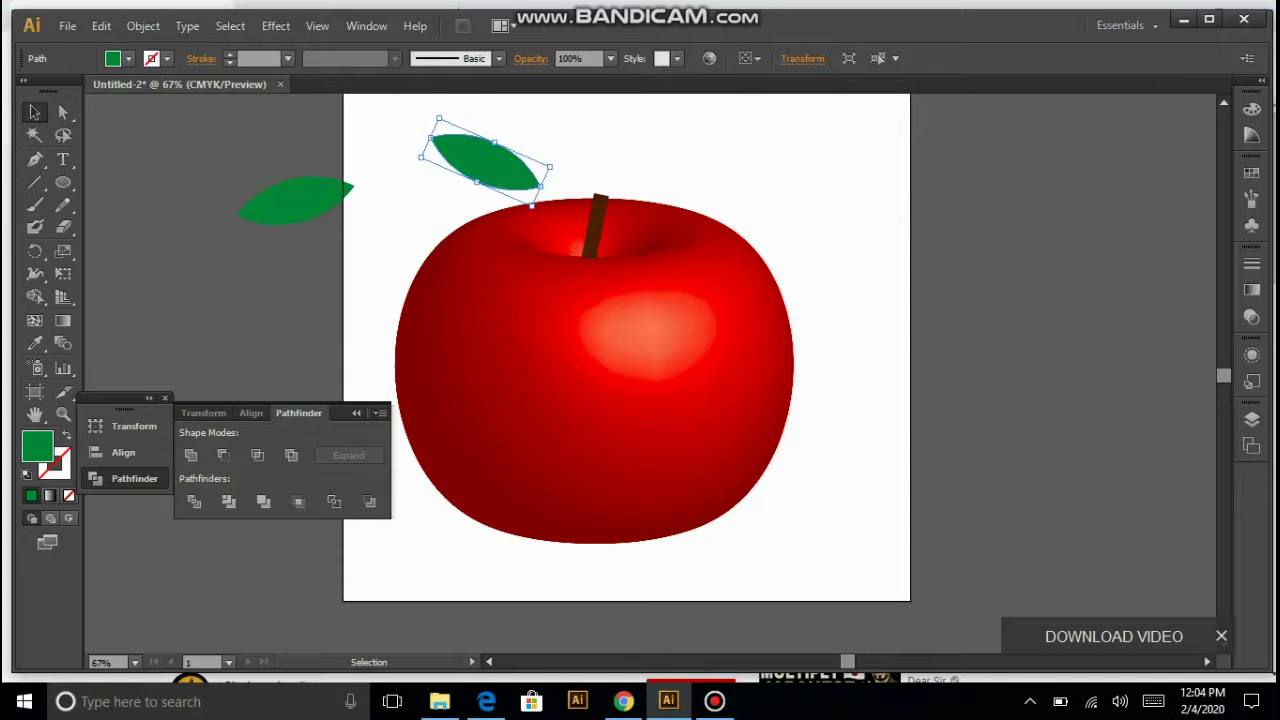
key(shift+Right)
key(shift+Right)
key(shift+Right)
key(shift+Right)
key(shift+Right)
key(shift+Down)
key(shift+Down)
key(shift+Down)
key(shift+Down)
key(shift+Down)
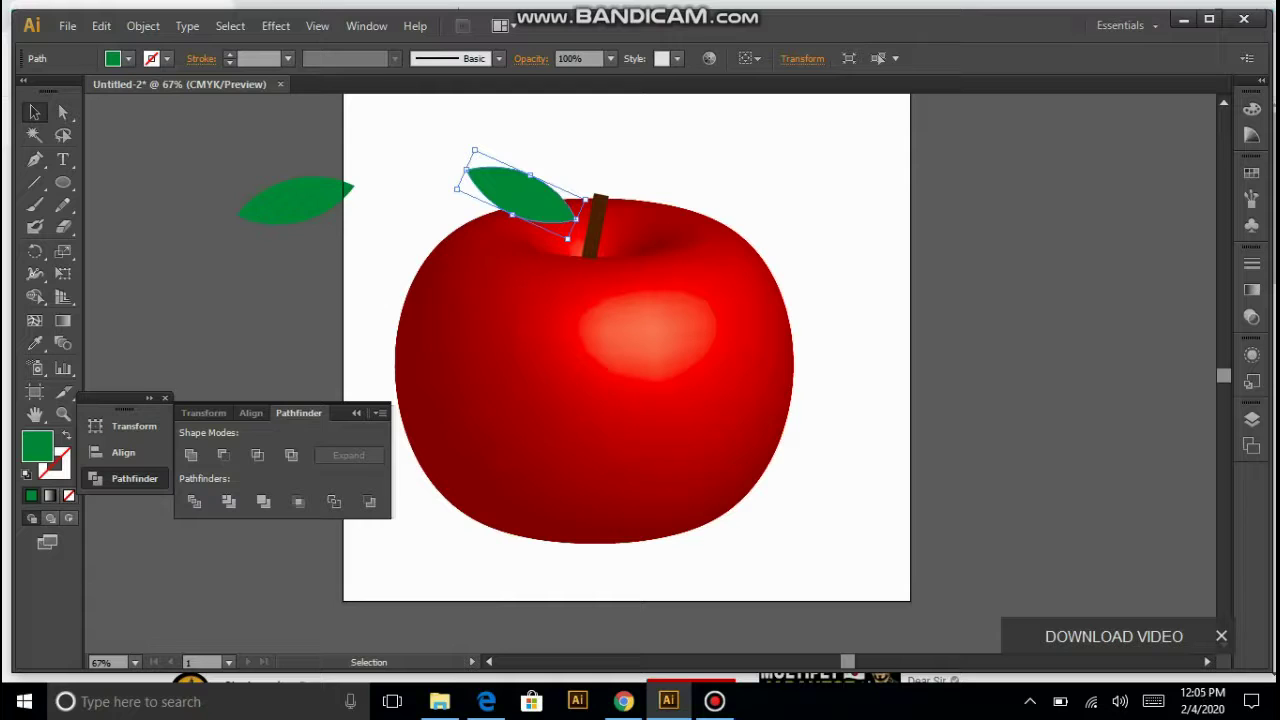
key(Right)
key(Right)
key(Right)
key(Right)
key(Right)
key(Right)
key(Right)
key(Right)
key(Right)
key(Right)
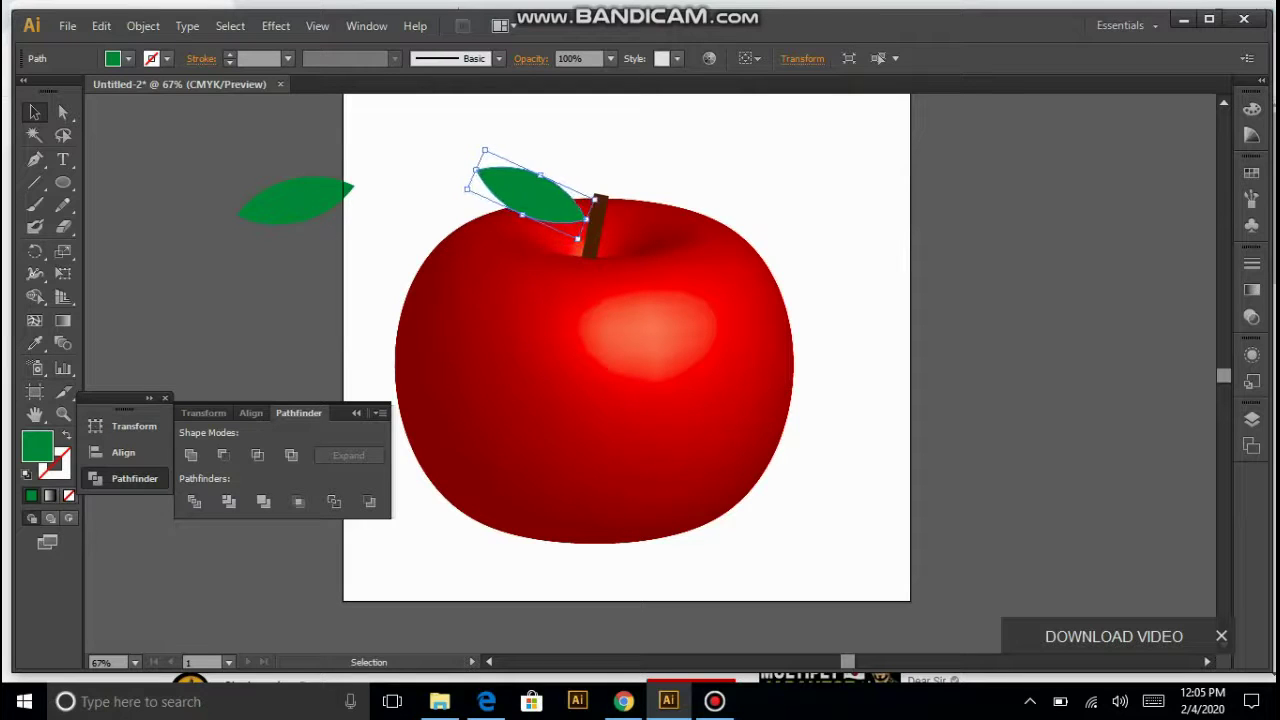
key(Right)
key(Right)
key(Right)
key(ctrl+shift+a)
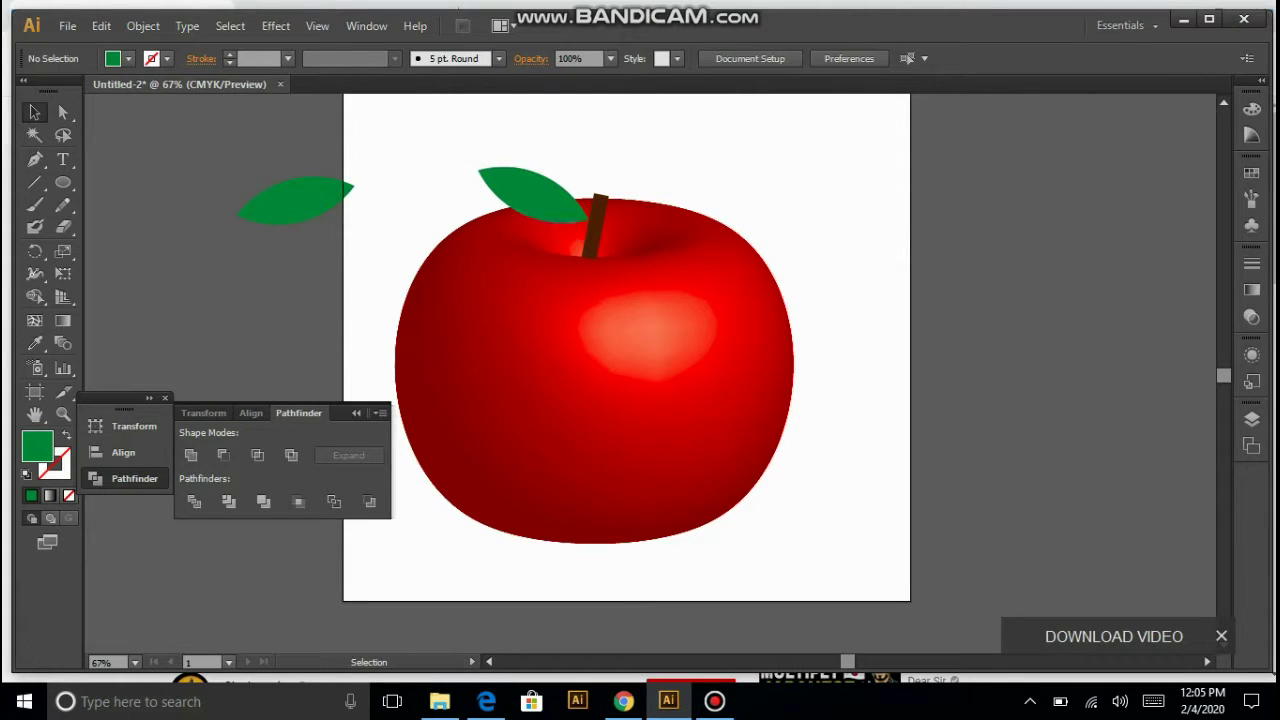
Step: Lower the leaf on the stem slightly and rotate it a little more clockwise, keeping its tip against the stem
click(530, 192)
key(Down)
key(Down)
key(Down)
key(Down)
key(Down)
key(Down)
key(Down)
key(Down)
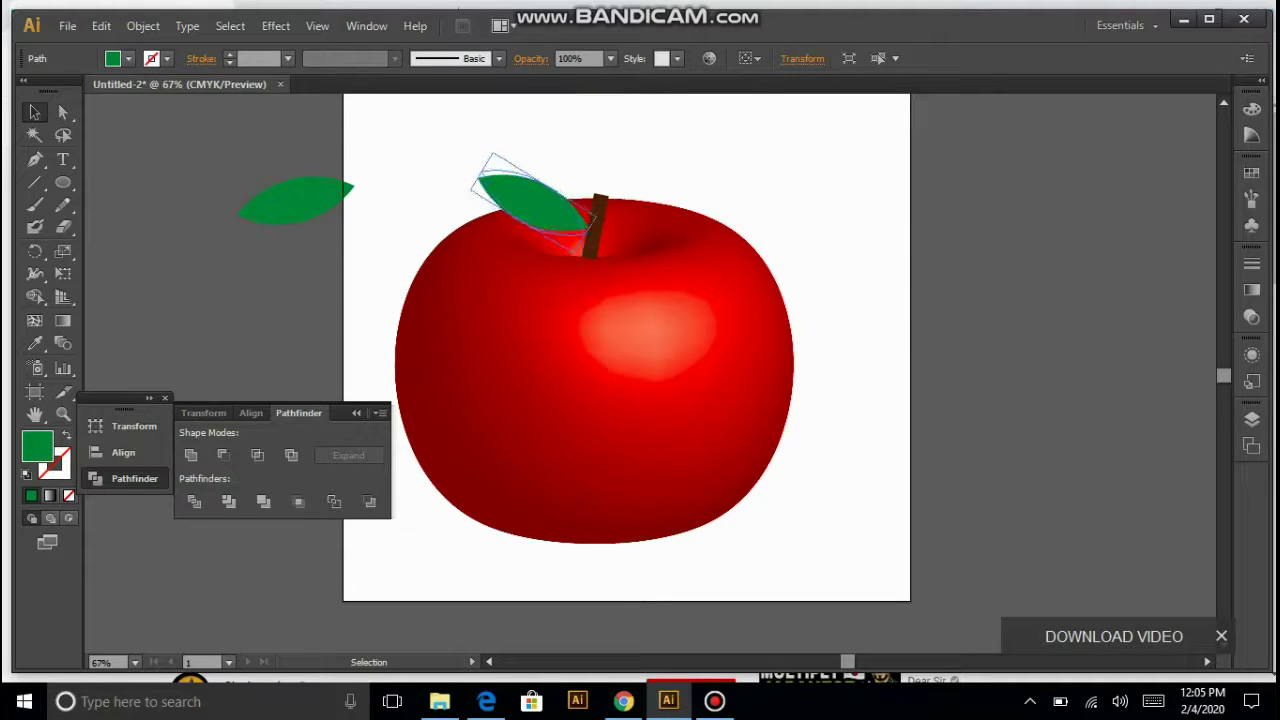
key(ctrl+shift+a)
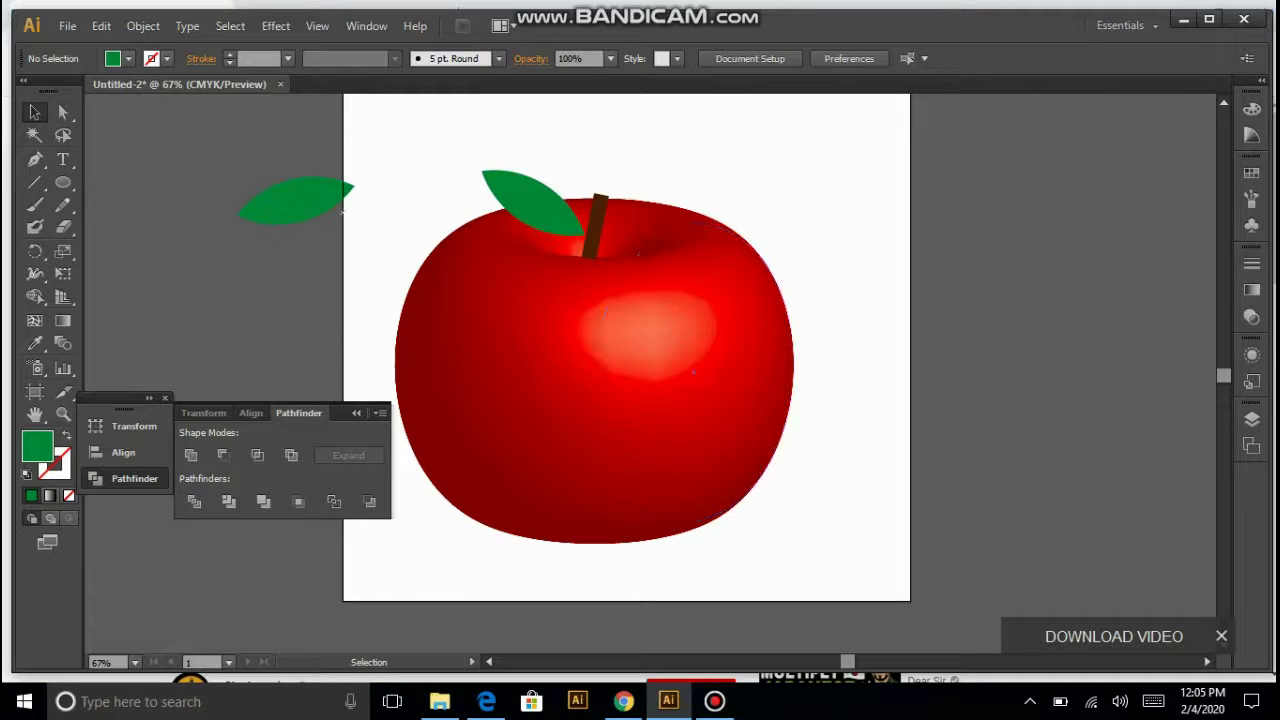
Step: Shrink the remaining leaf to about half size and place it against the stem's right side
click(295, 200)
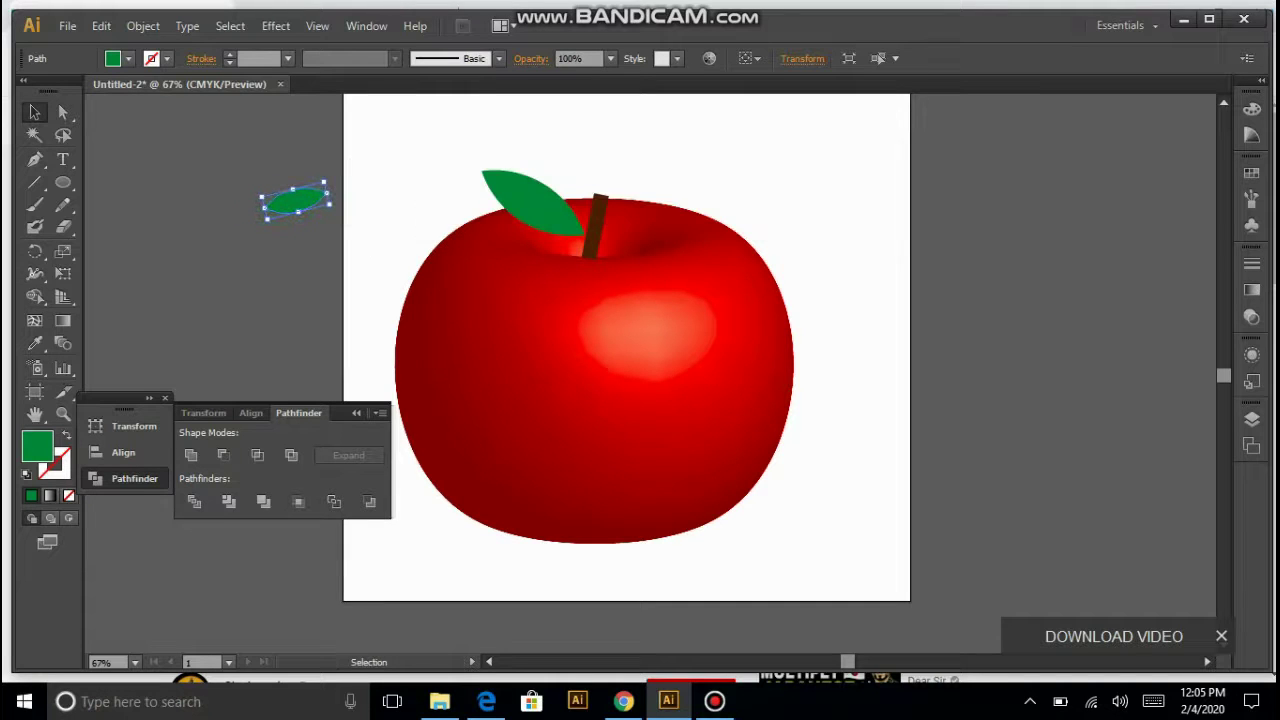
drag(295, 201, 622, 232)
key(ctrl+shift+a)
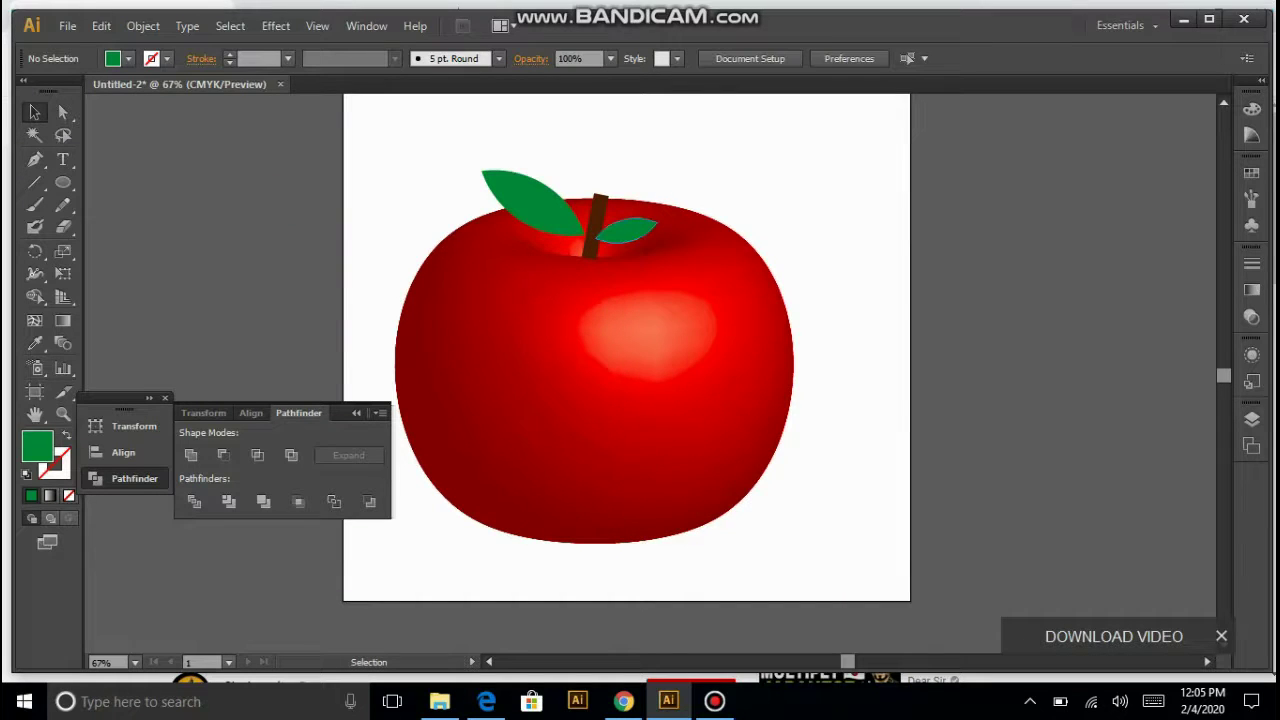
Step: Rotate the small leaf clockwise until nearly horizontal and shift it slightly right along the stem's side
click(628, 231)
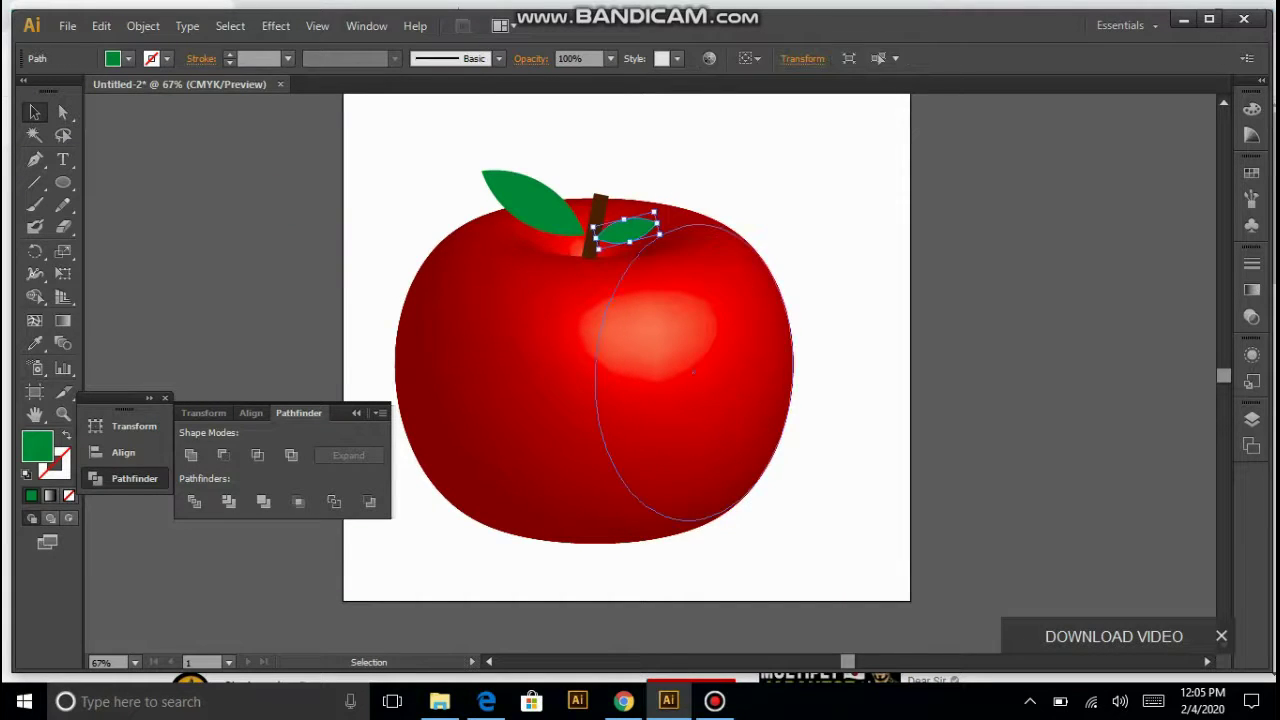
drag(655, 213, 627, 234)
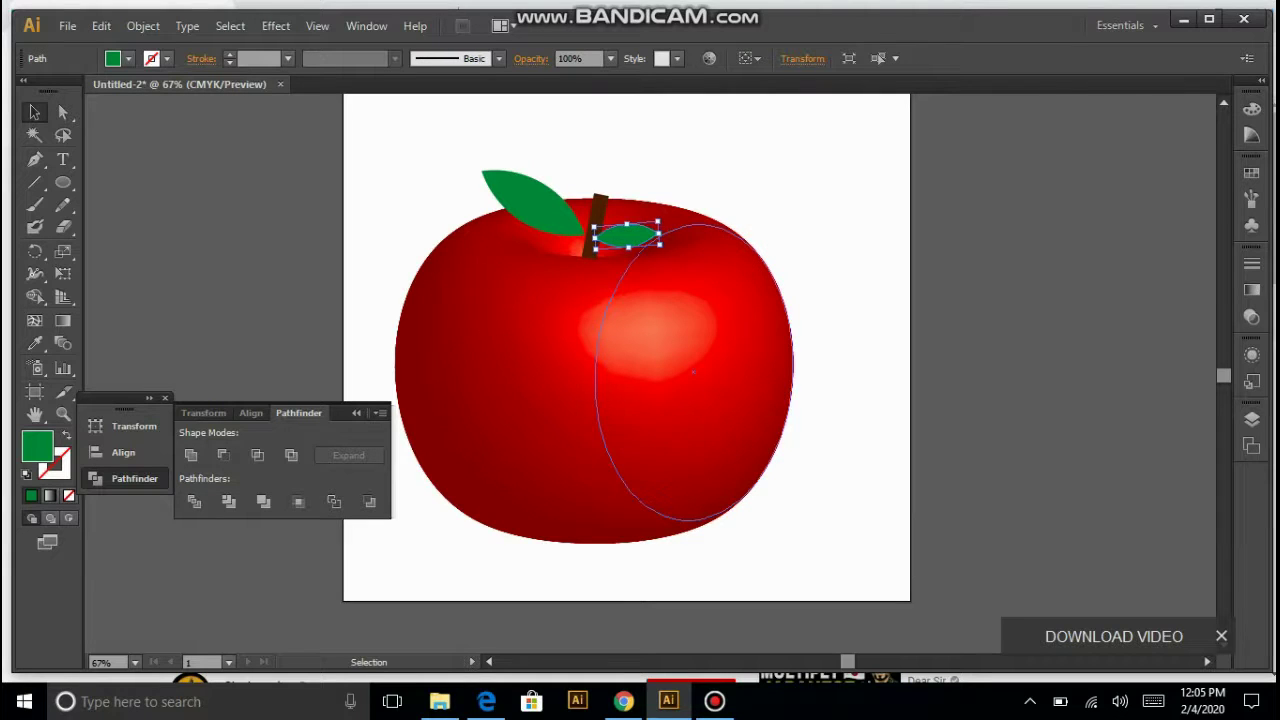
key(shift+Right)
key(ctrl+shift+a)
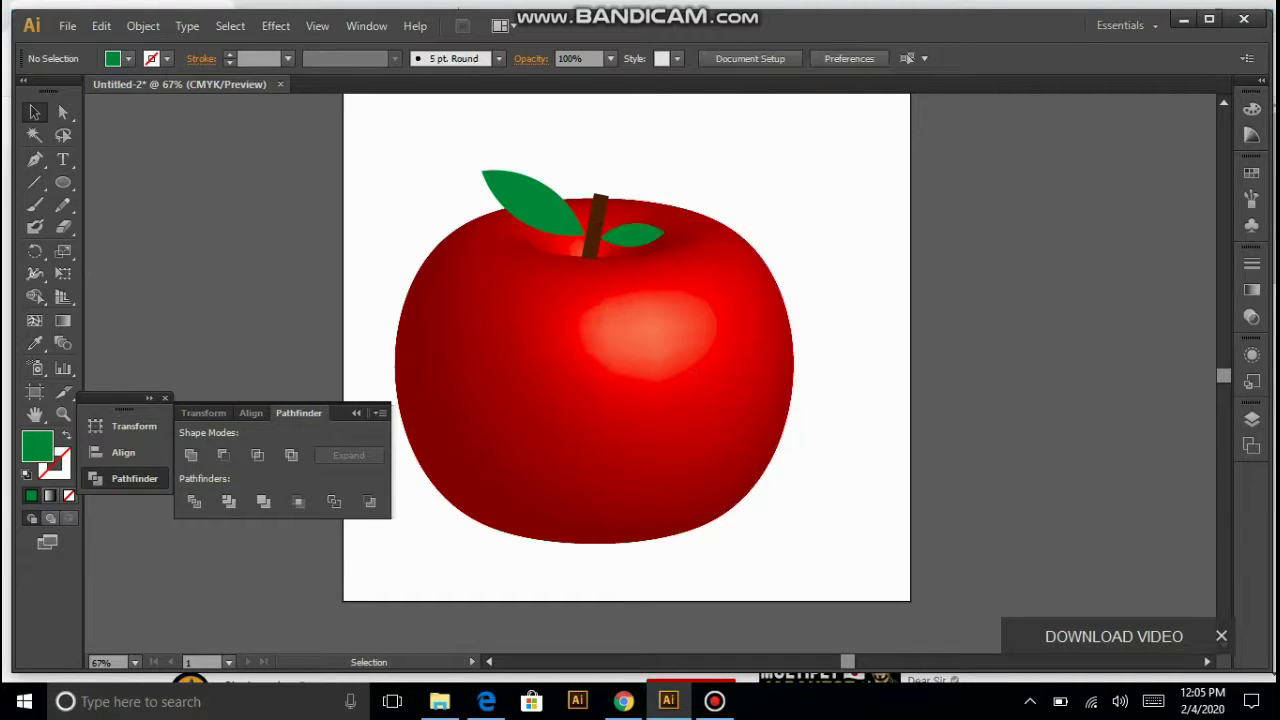
scroll(690, 370, down, 1)
scroll(627, 387, up, 2)
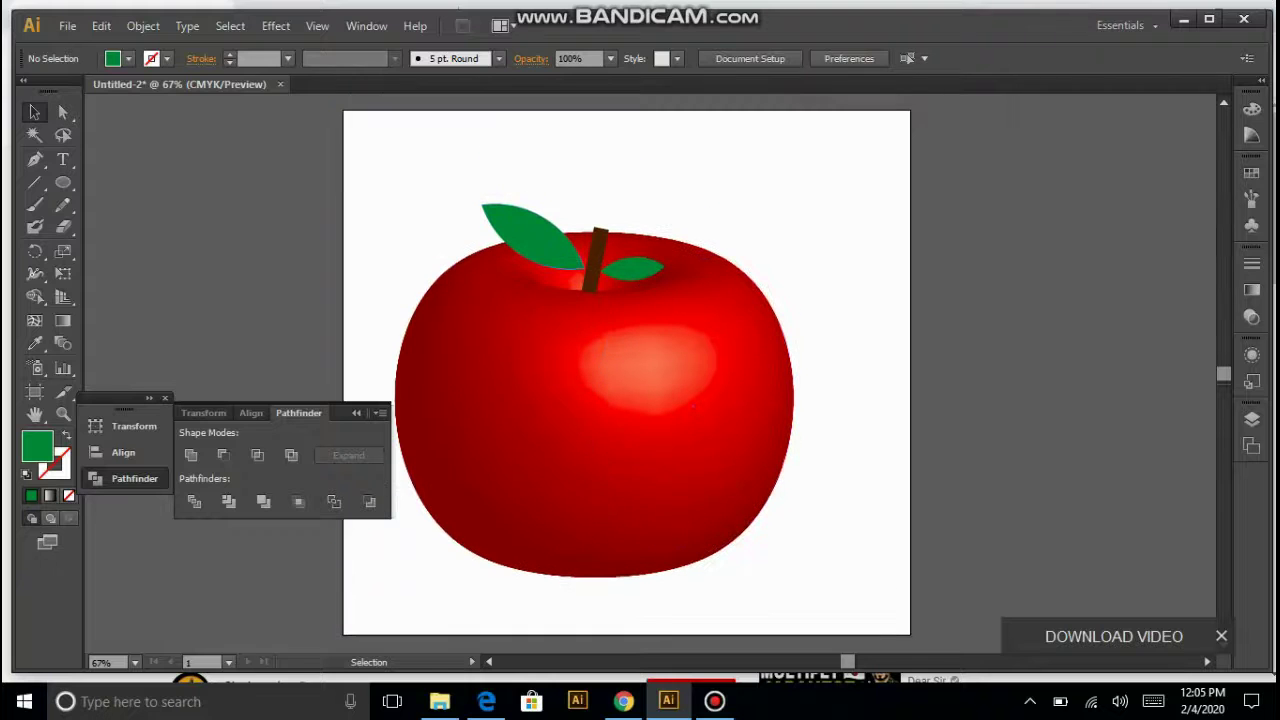
scroll(693, 372, down, 2)
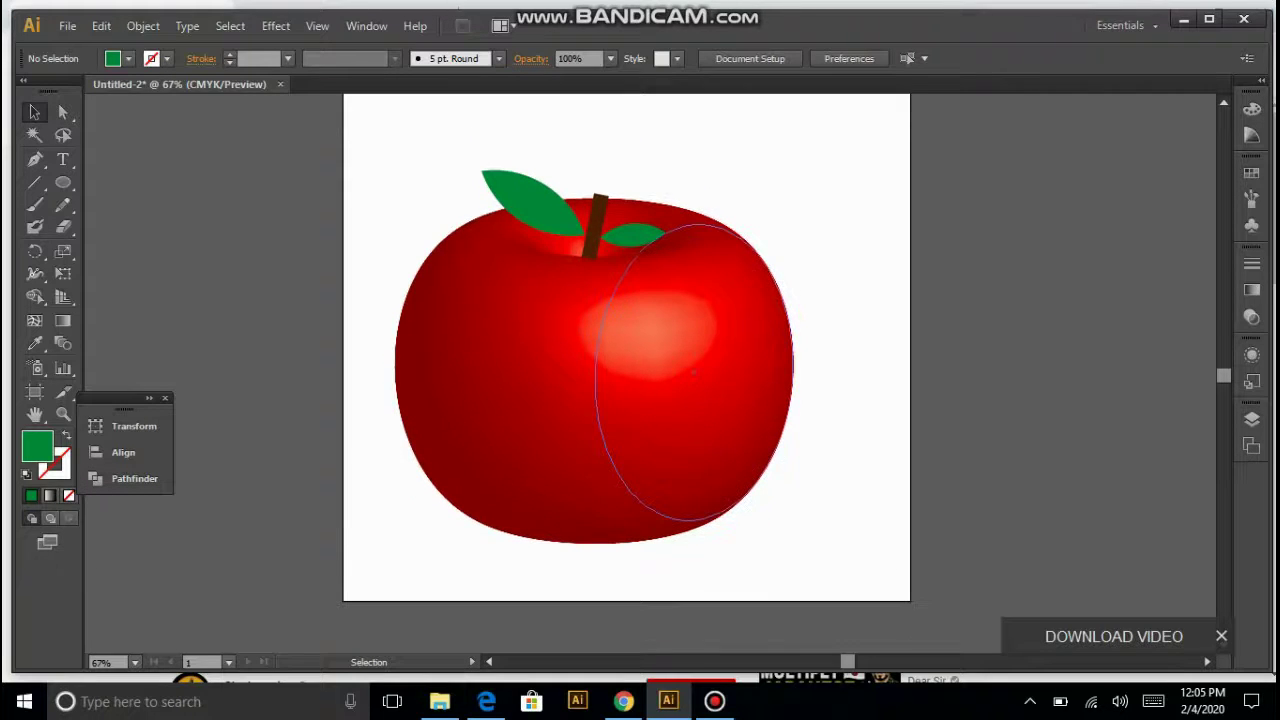